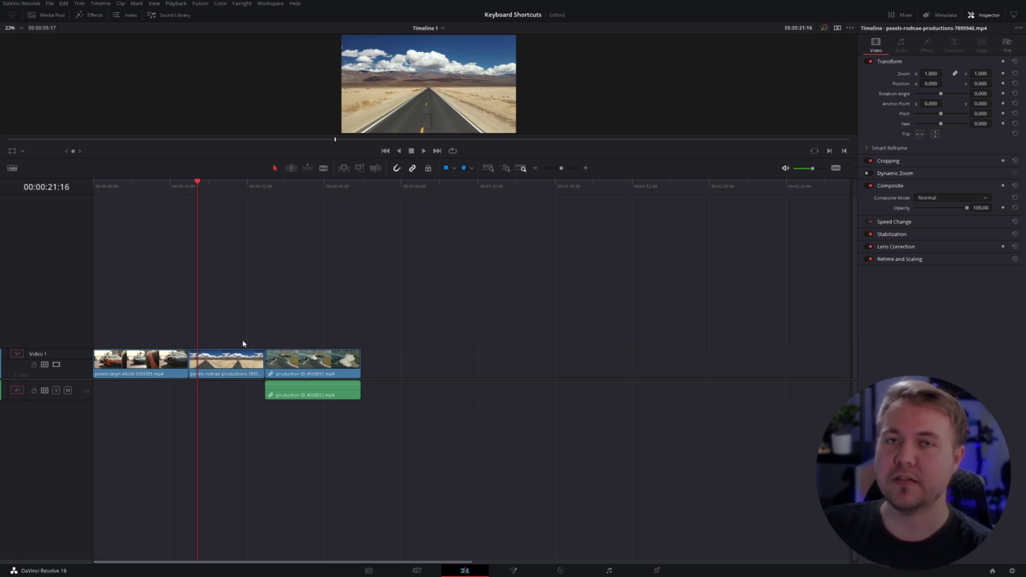
Select the middle desert-road clip on the Video 1 track
click(237, 356)
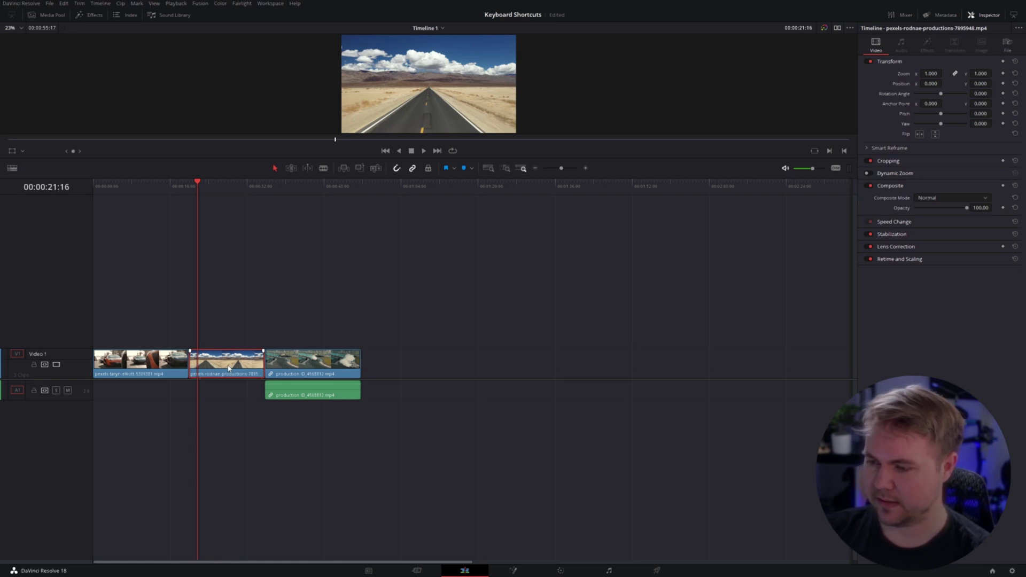
key(Delete)
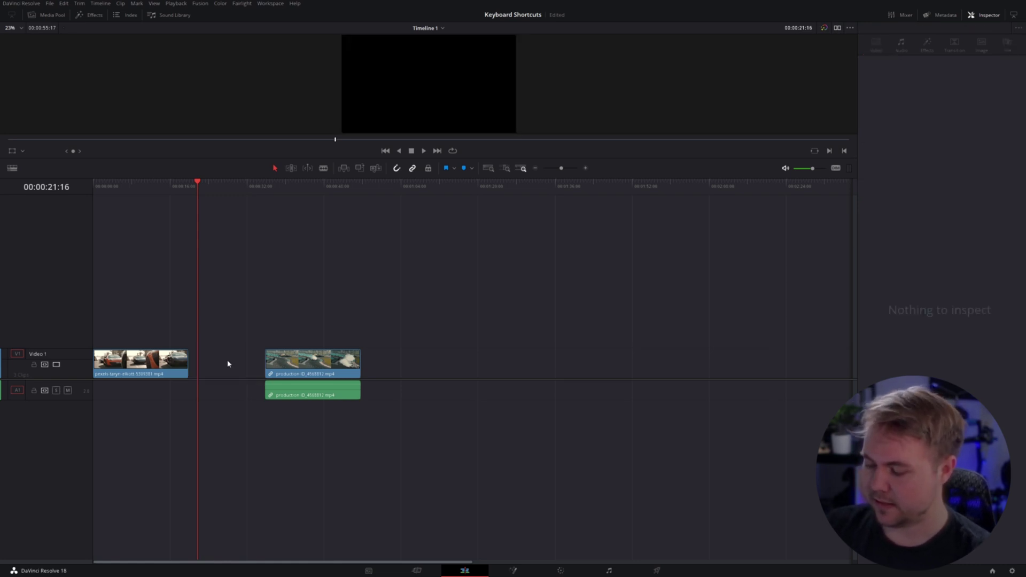
key(ctrl+z)
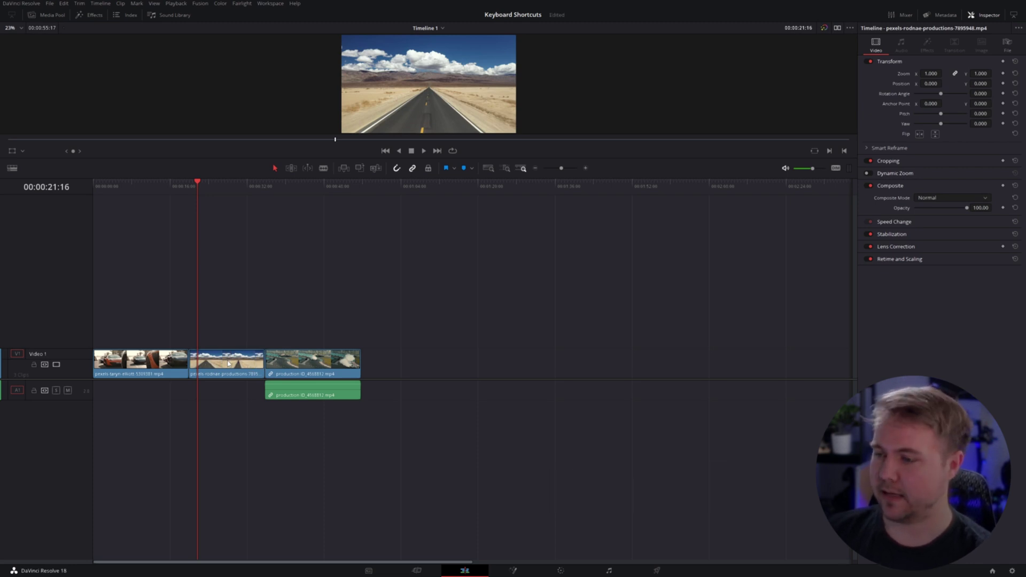
key(ctrl+shift+z)
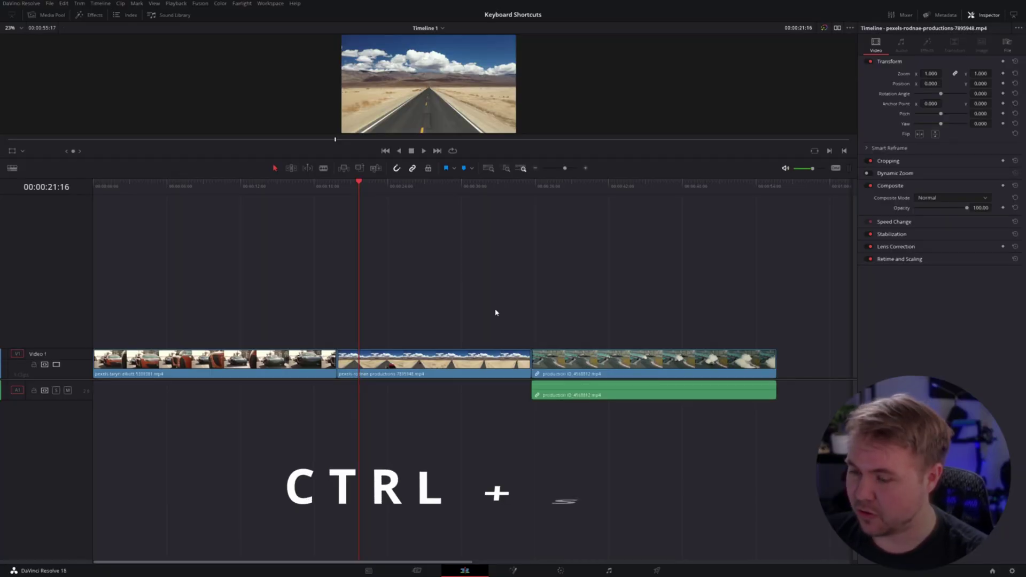
click(568, 357)
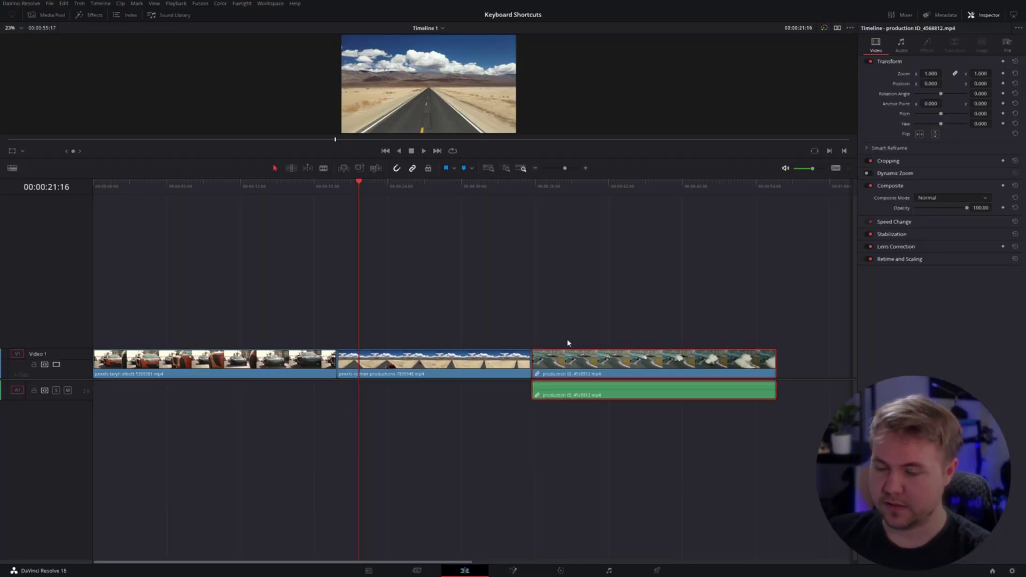
drag(498, 350, 481, 320)
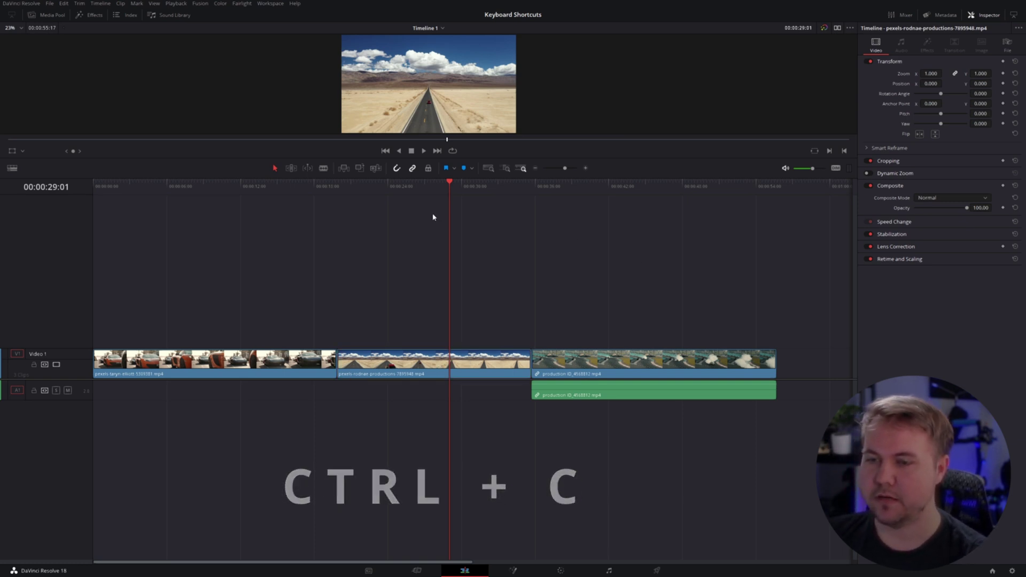
Paste the copied desert-road clip after the clip with audio at the end of Video 1
drag(448, 218, 788, 272)
scroll(382, 269, right, 5)
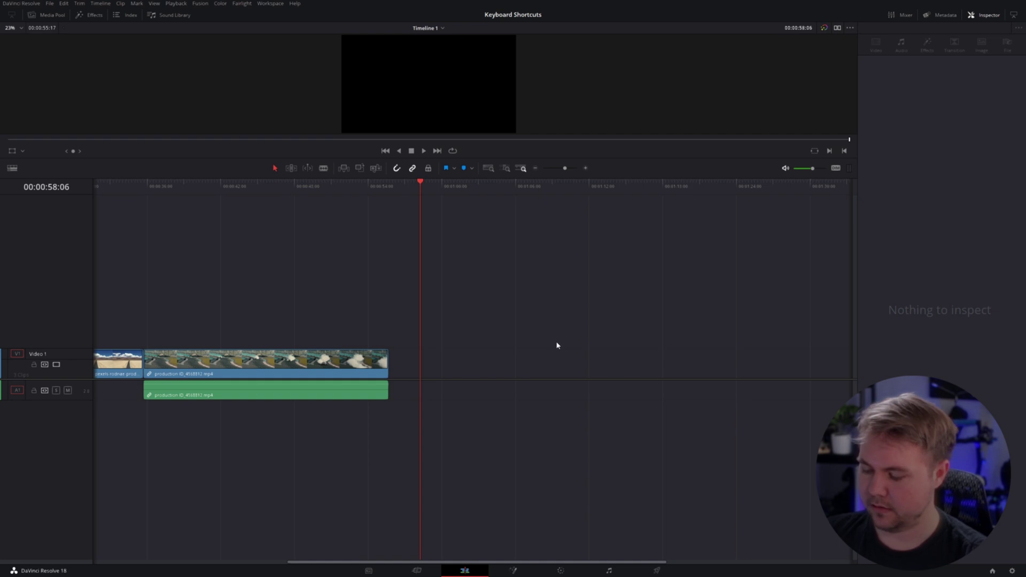
key(ctrl+v)
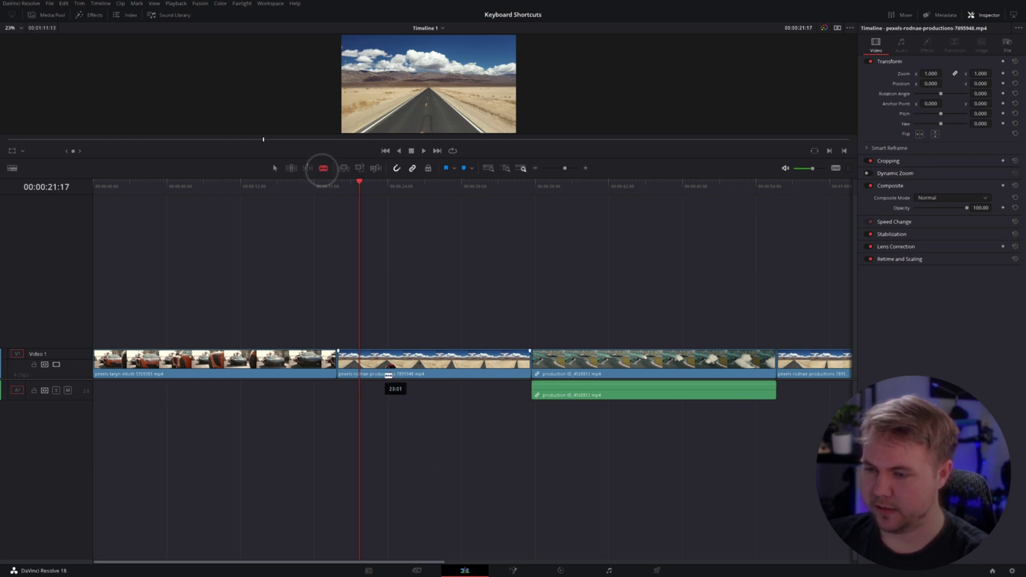
Blade the middle road clip at three points into four pieces, undoing a trial move to Video 2
click(416, 363)
click(491, 363)
click(384, 363)
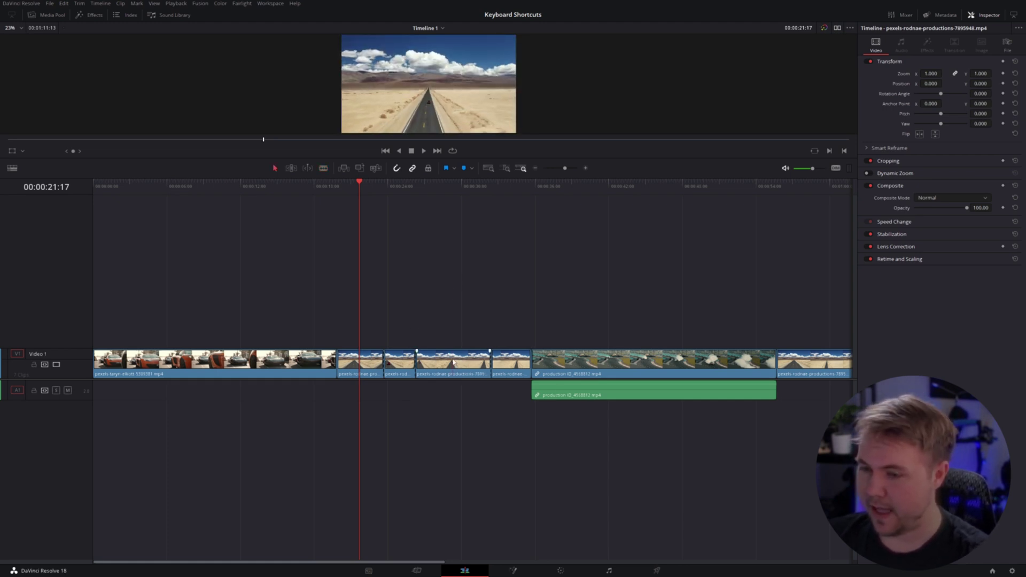
mouse_move(449, 364)
mouse_down()
mouse_move(393, 333)
mouse_move(417, 333)
mouse_move(474, 303)
mouse_move(424, 334)
mouse_move(453, 351)
mouse_up()
key(ctrl+z)
key(ctrl+z)
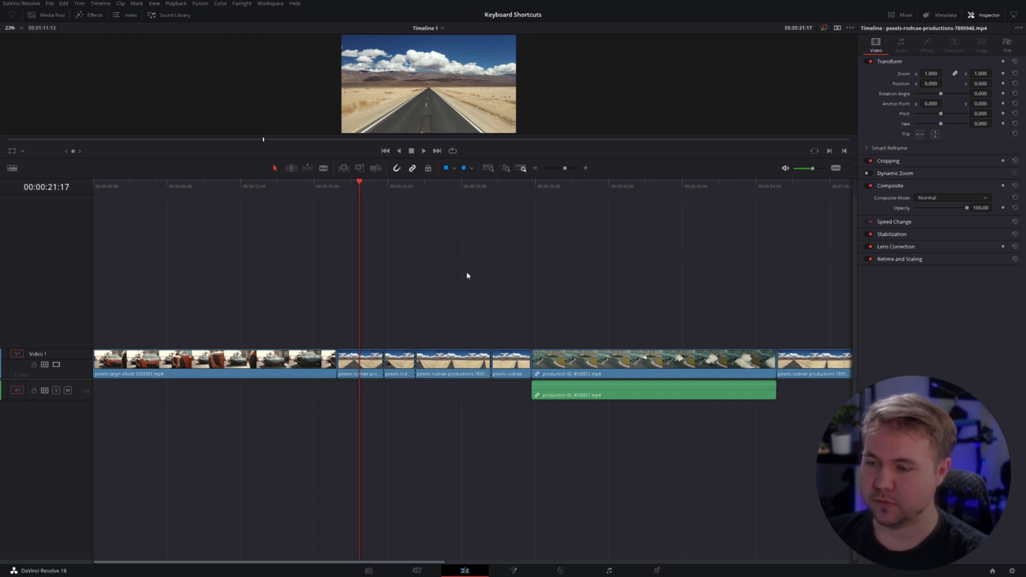
Lift a small road piece onto Video 2, slide it around, then drop it back into its Video 1 gap
drag(400, 359, 411, 332)
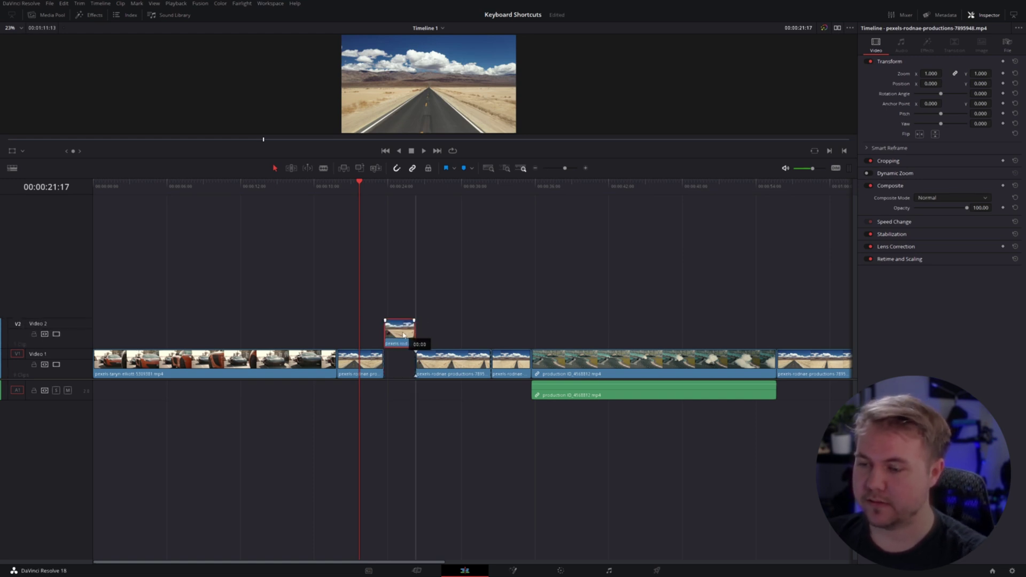
drag(402, 335, 492, 342)
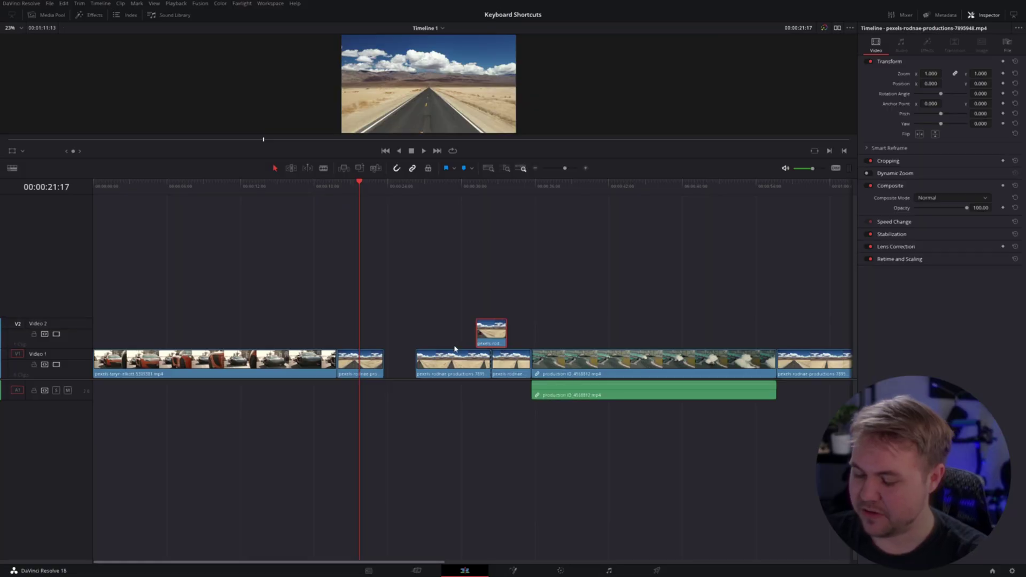
mouse_move(500, 336)
mouse_down()
mouse_move(450, 341)
mouse_move(492, 343)
mouse_up()
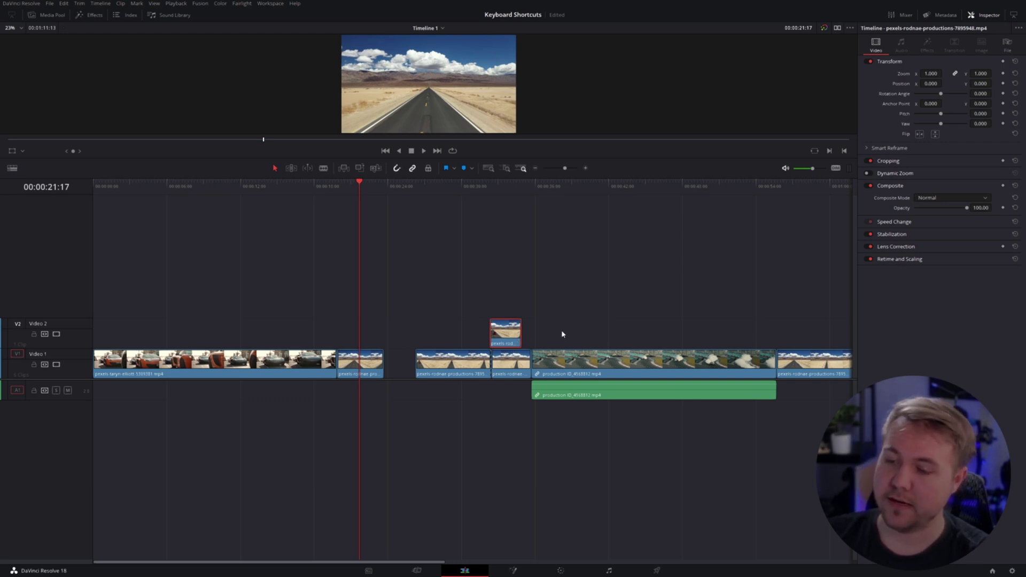
drag(505, 335, 407, 356)
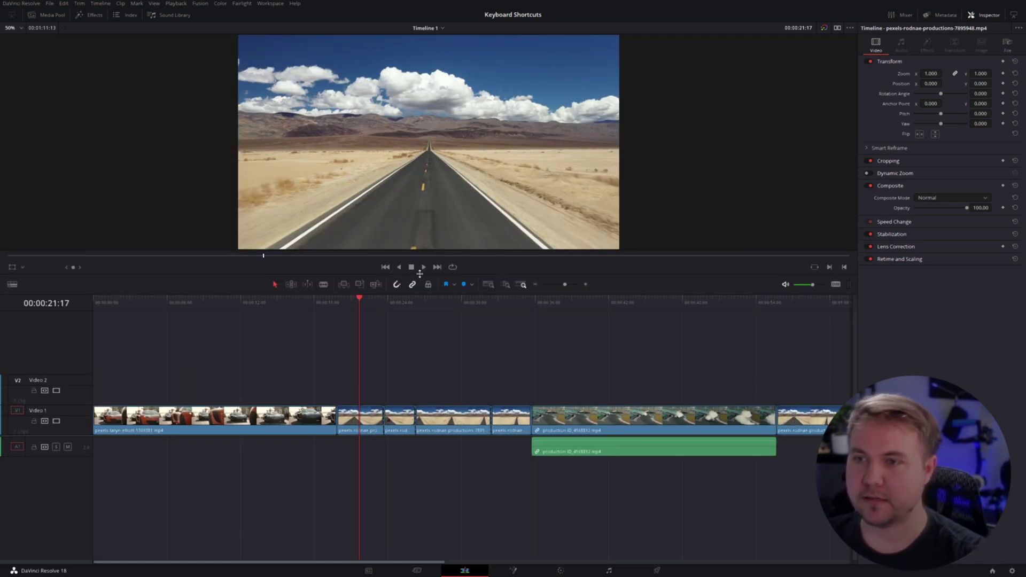
drag(252, 305, 225, 311)
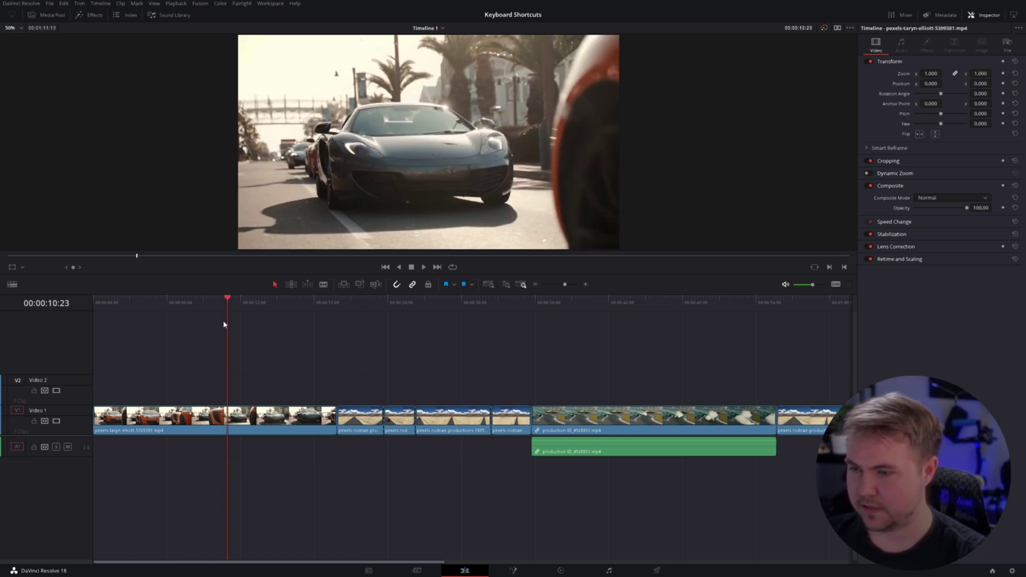
key(space)
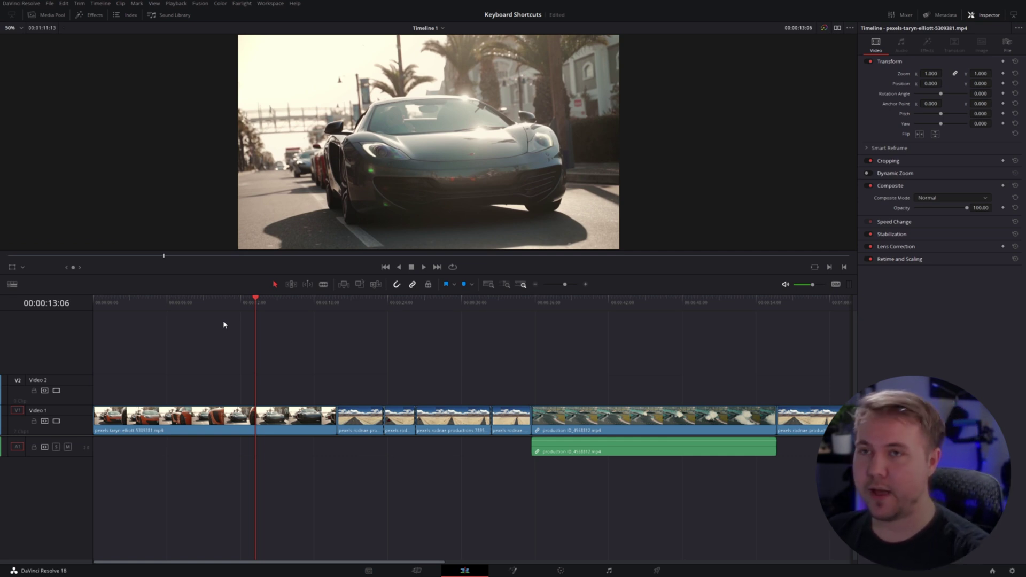
key(l)
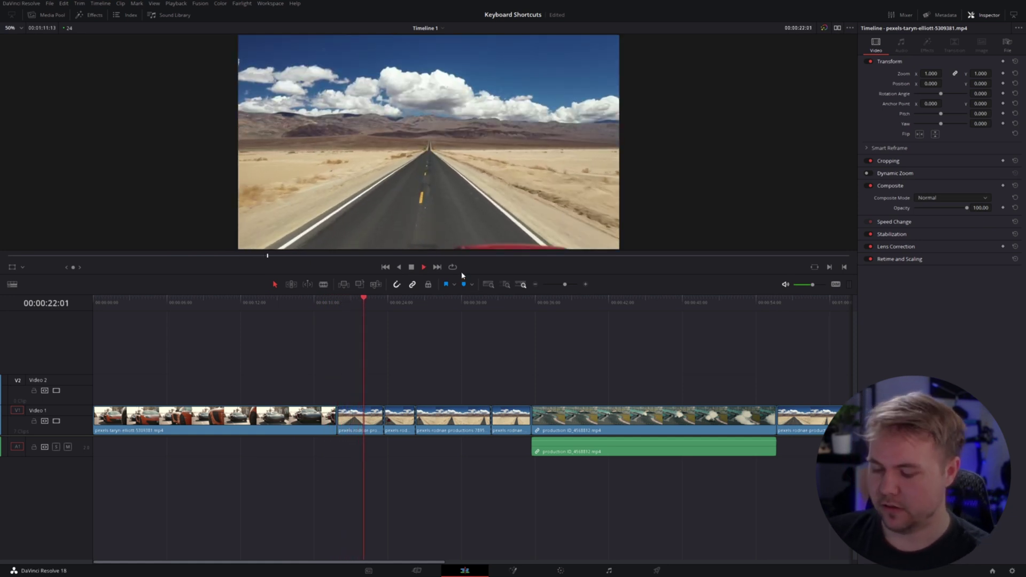
key(l)
key(l)
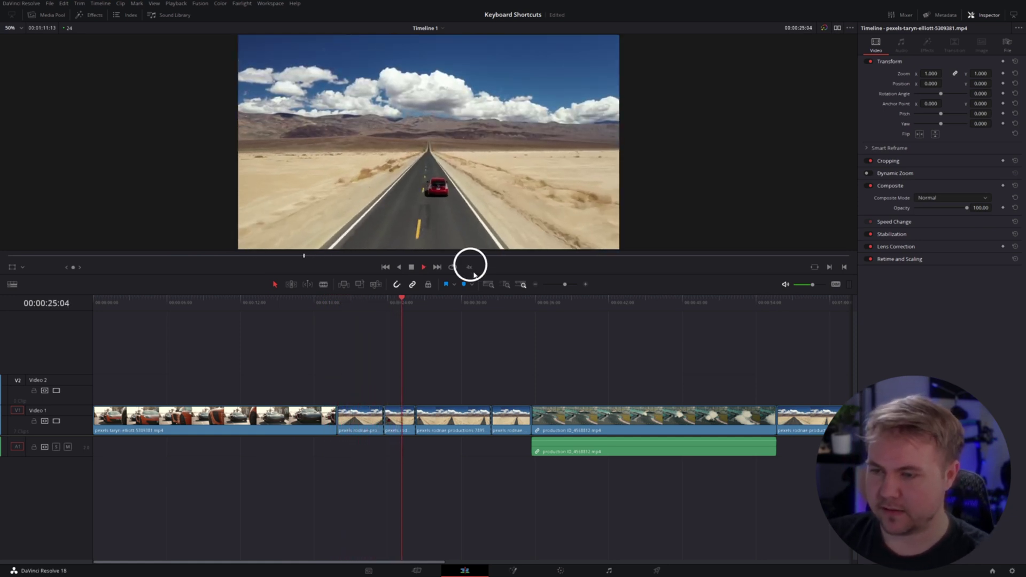
key(l)
key(l)
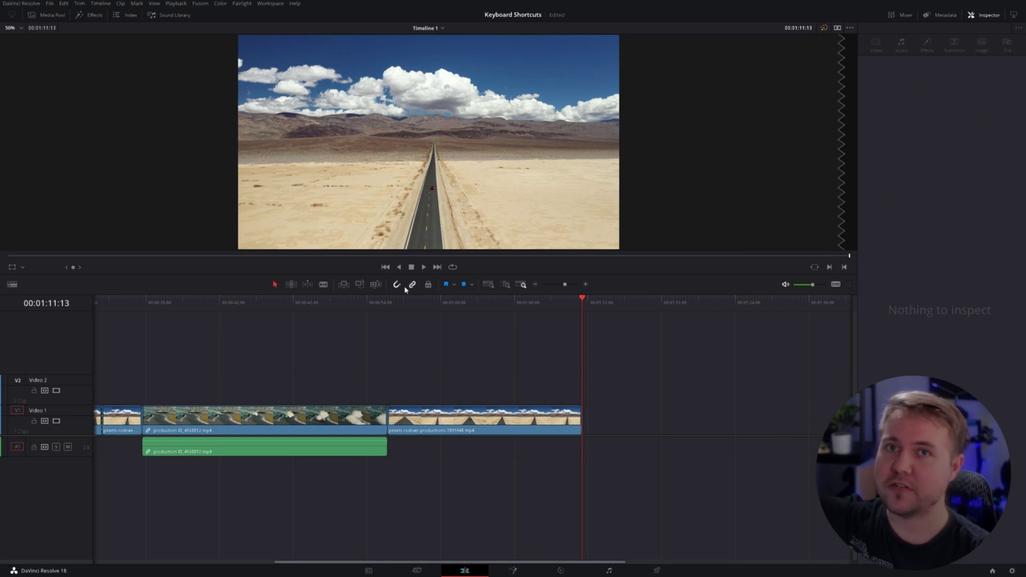
key(j)
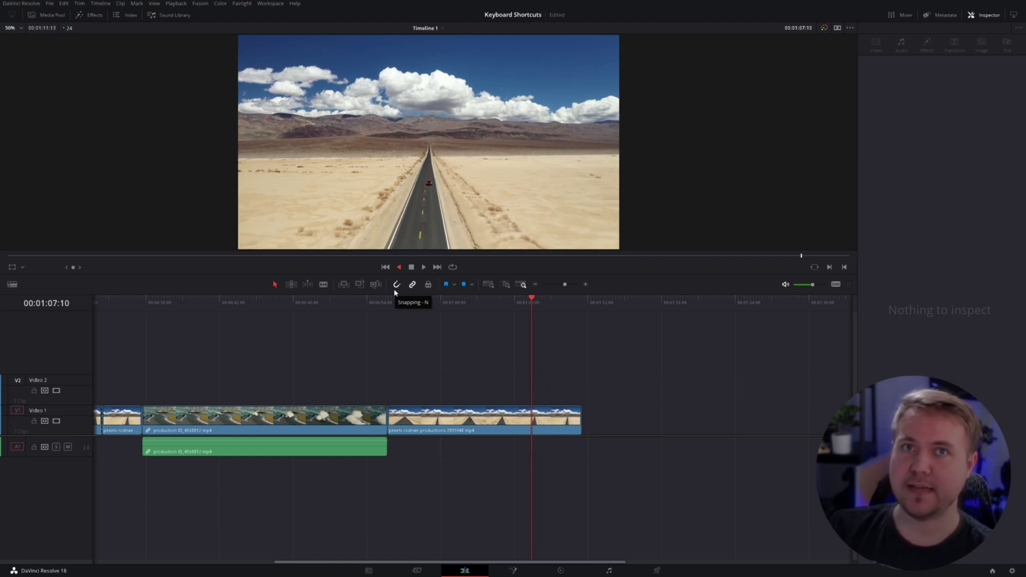
key(j)
key(j)
key(j)
key(j)
key(j)
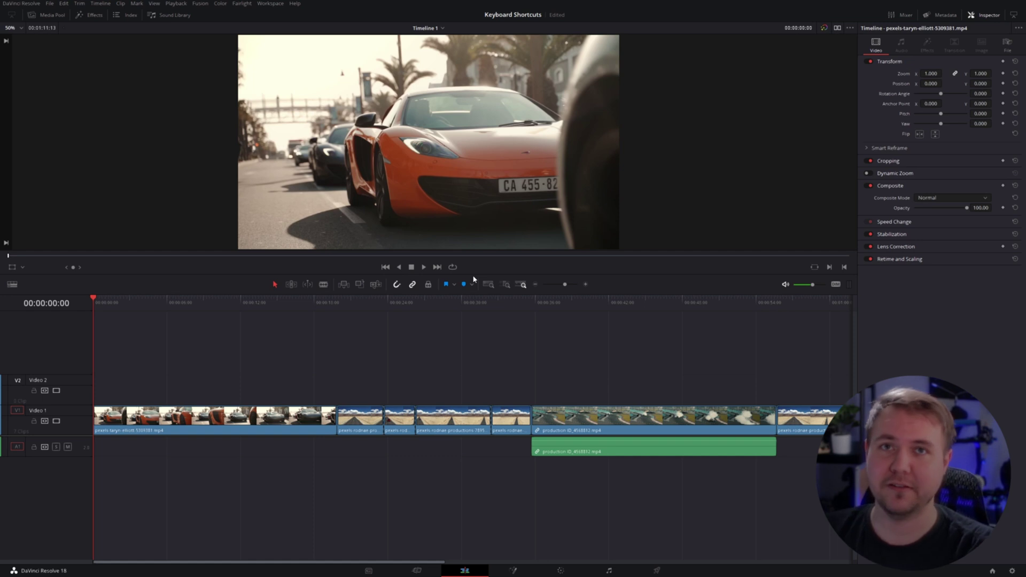
click(424, 301)
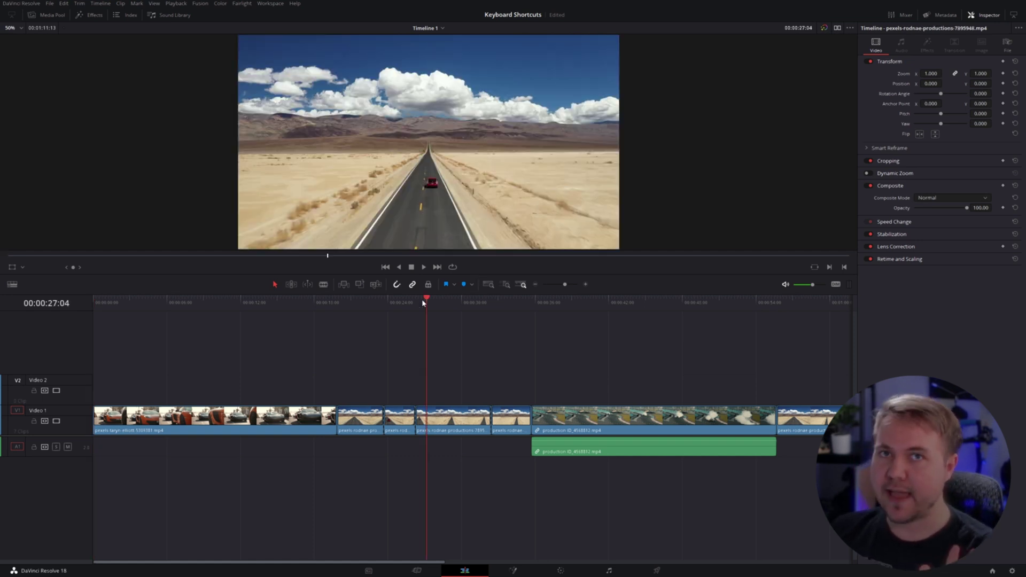
key(k)
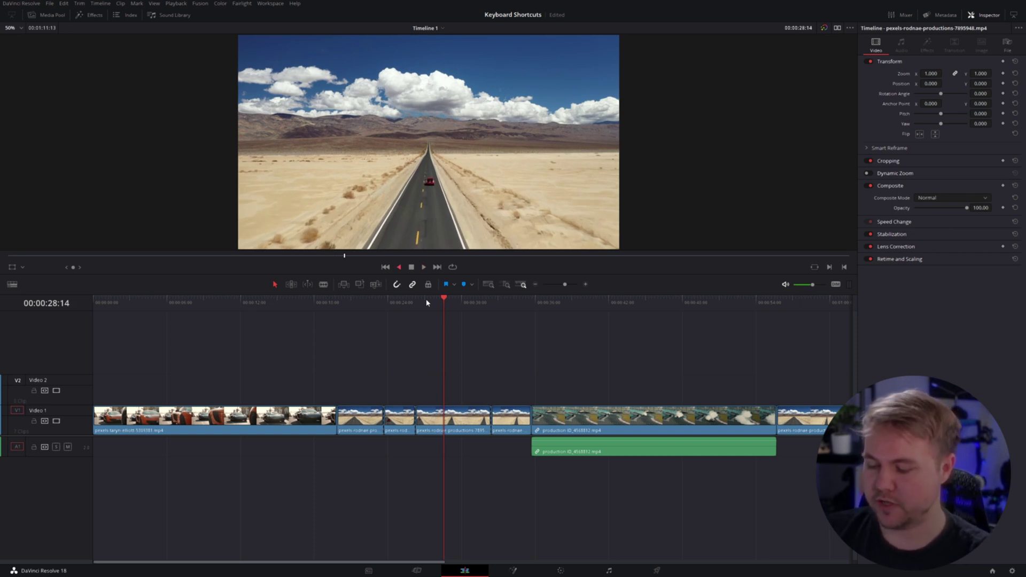
key(j)
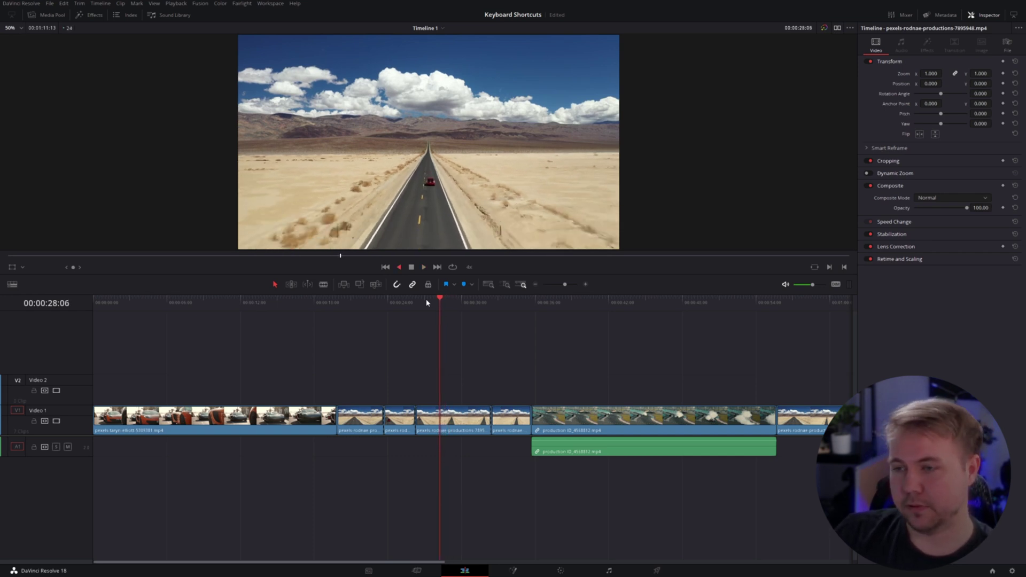
key(k)
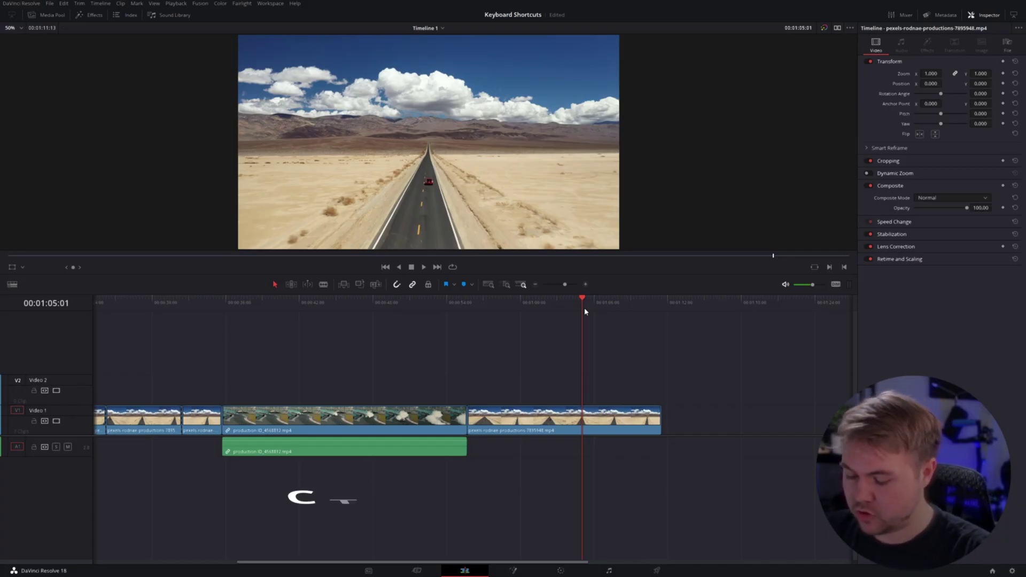
Play the timeline on loop, then set an In point at 00:00:10:22 and an Out point at 00:00:24:16
key(ctrl+slash)
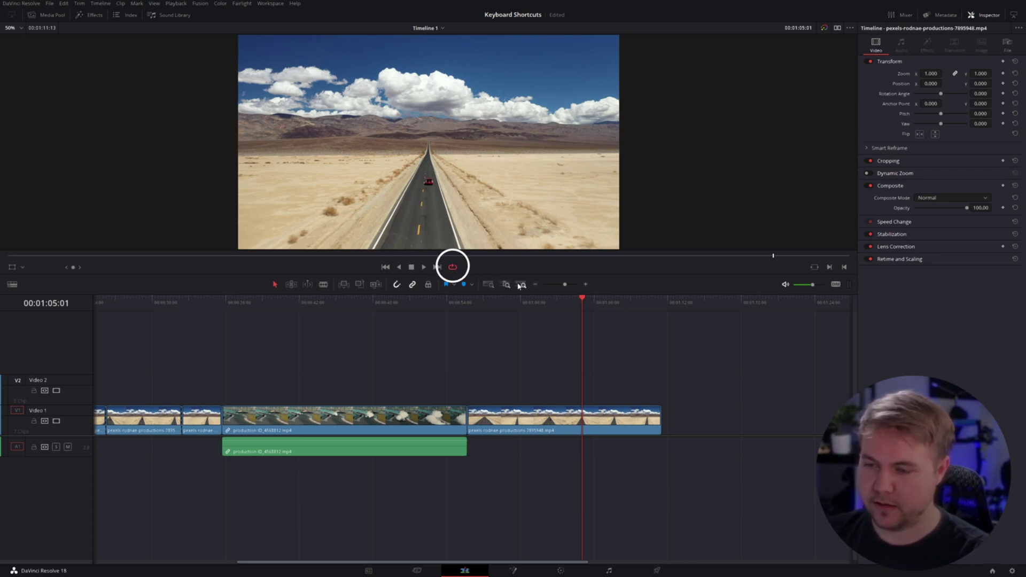
key(space)
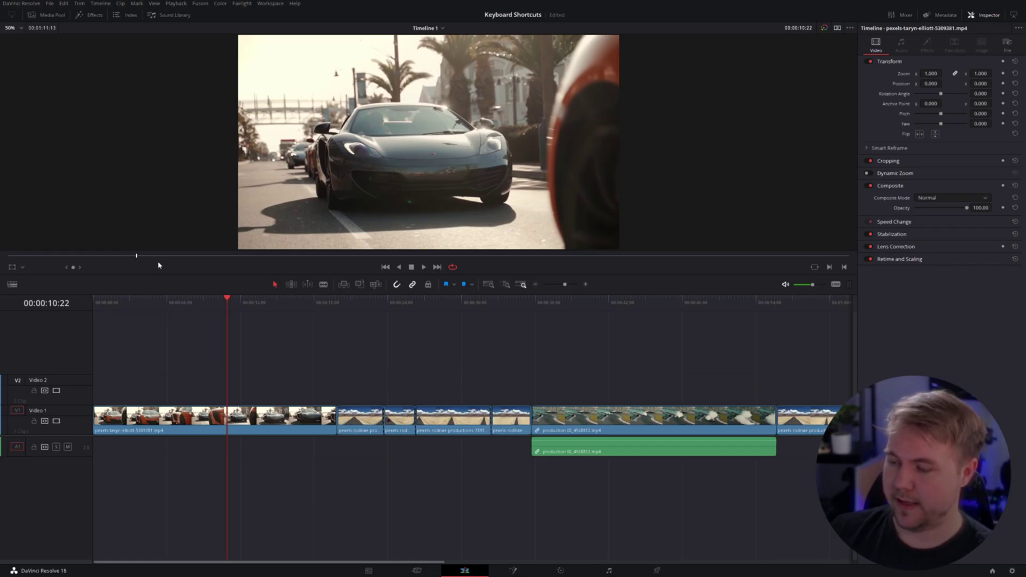
key(i)
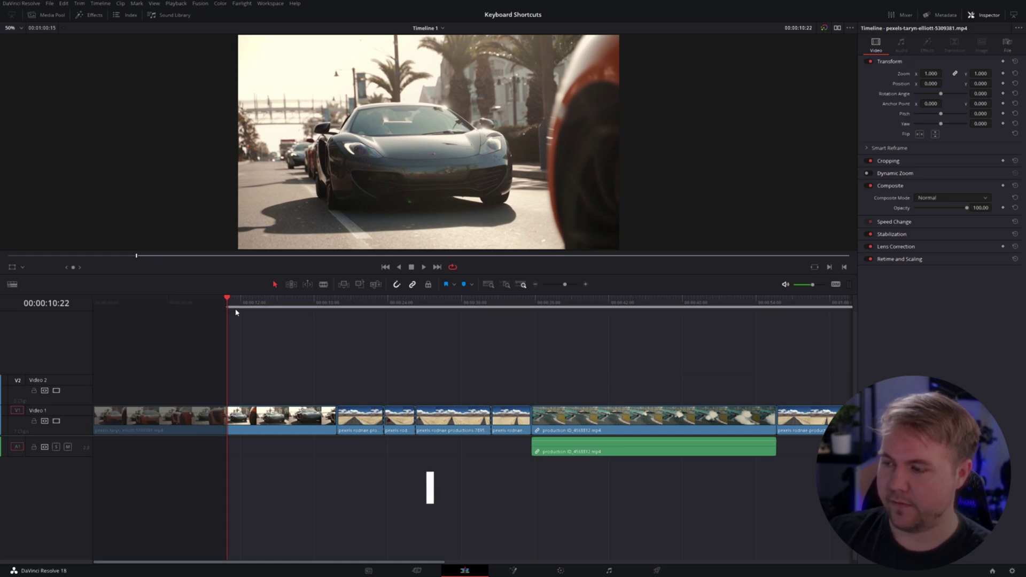
click(396, 304)
key(o)
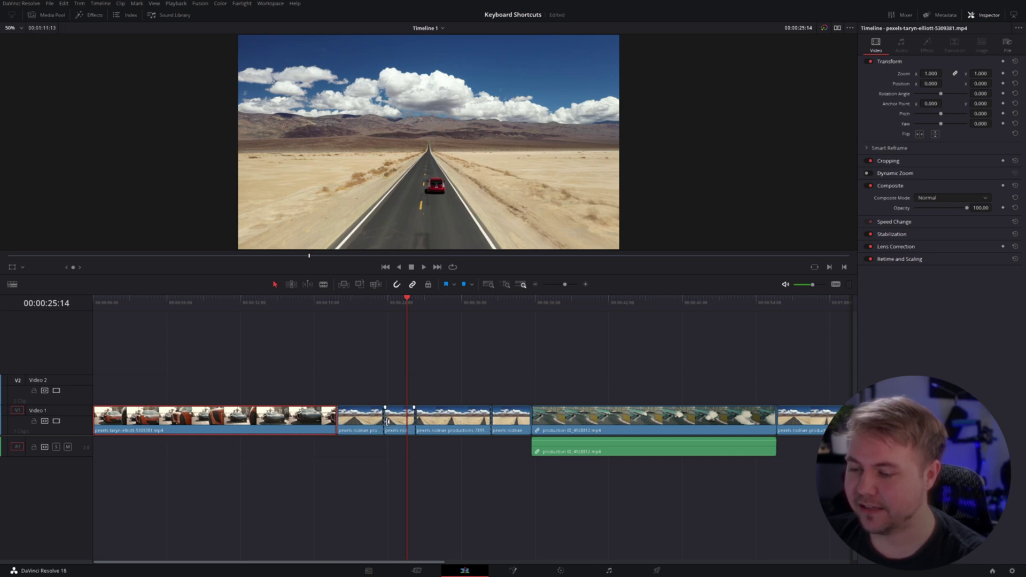
Move the second Video 1 clip to Video 2 and back, then marquee-select the later clips with their audio
click(371, 428)
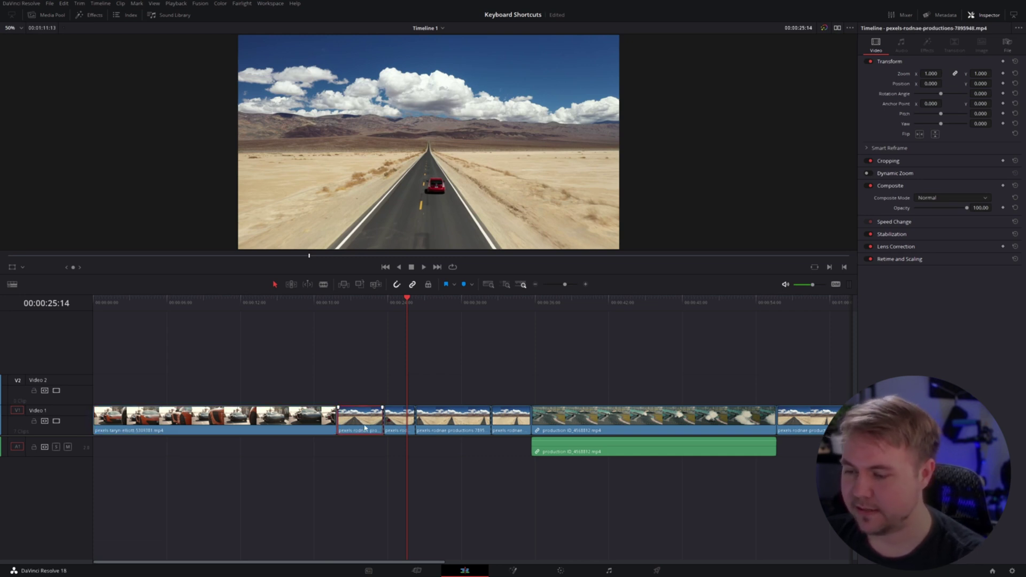
mouse_move(365, 429)
mouse_down()
mouse_move(412, 368)
mouse_move(475, 397)
mouse_move(375, 397)
mouse_move(370, 410)
mouse_up()
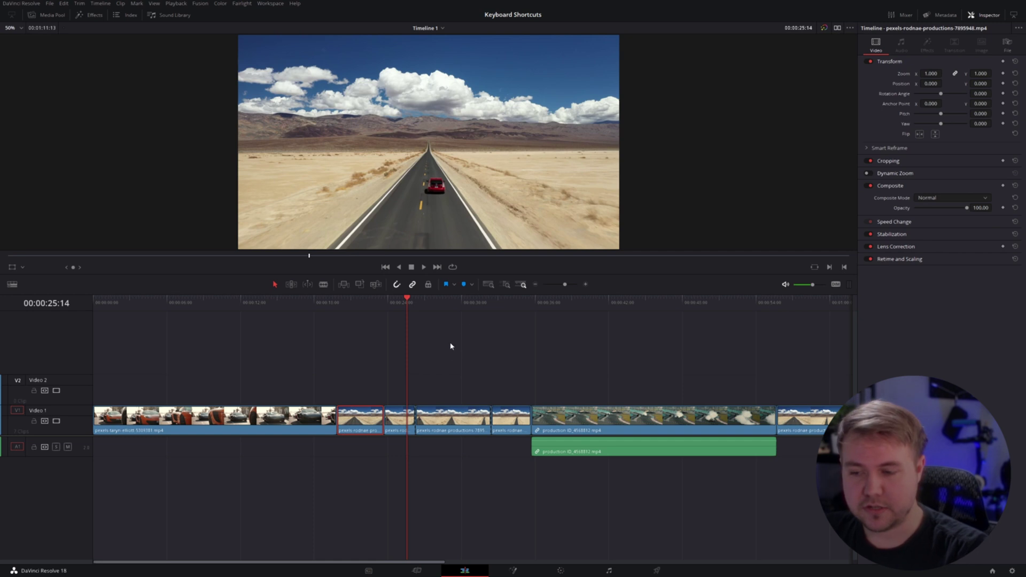
drag(446, 344, 829, 446)
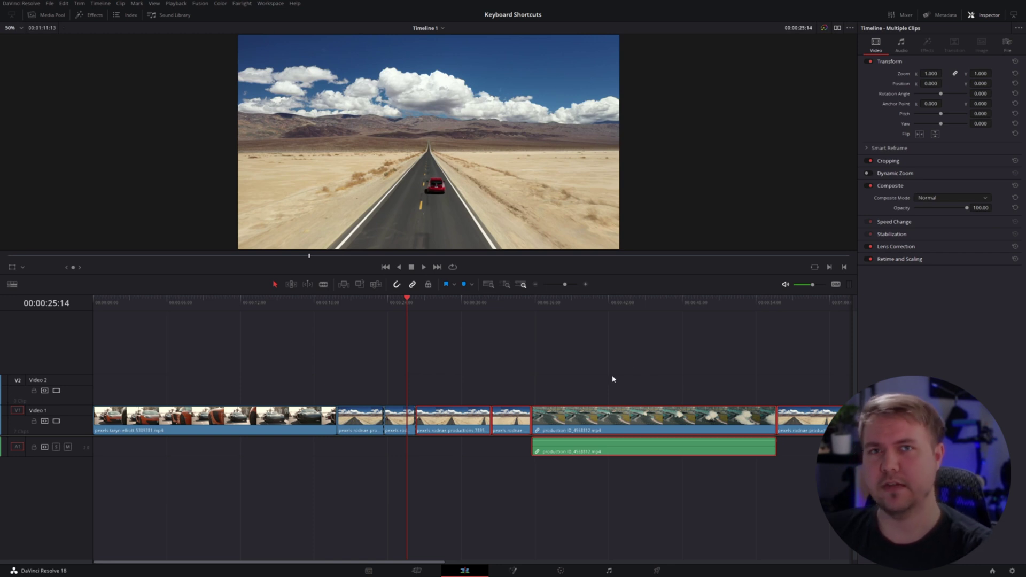
Move the selected clips up a track, park at 00:00:25:10, and select earlier clips with Ctrl+Y and Ctrl+Alt+Y
key(alt+Up)
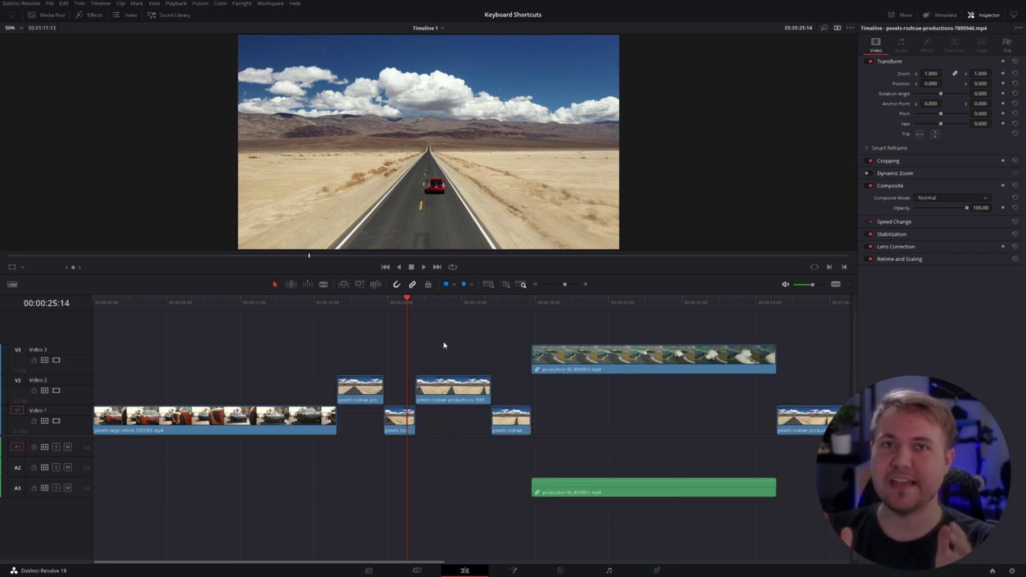
drag(406, 297, 414, 302)
click(405, 298)
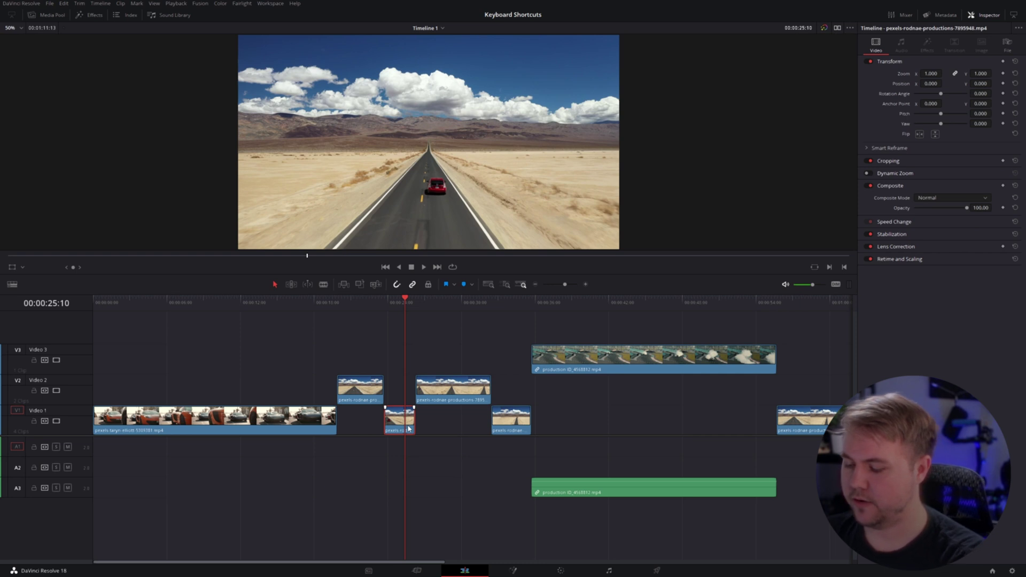
key(ctrl+y)
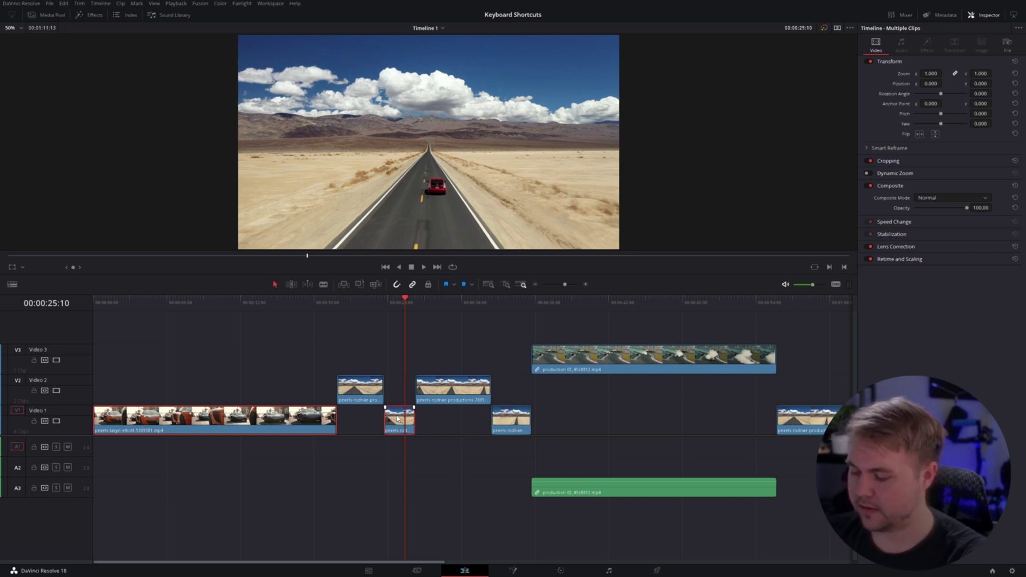
key(ctrl+alt+y)
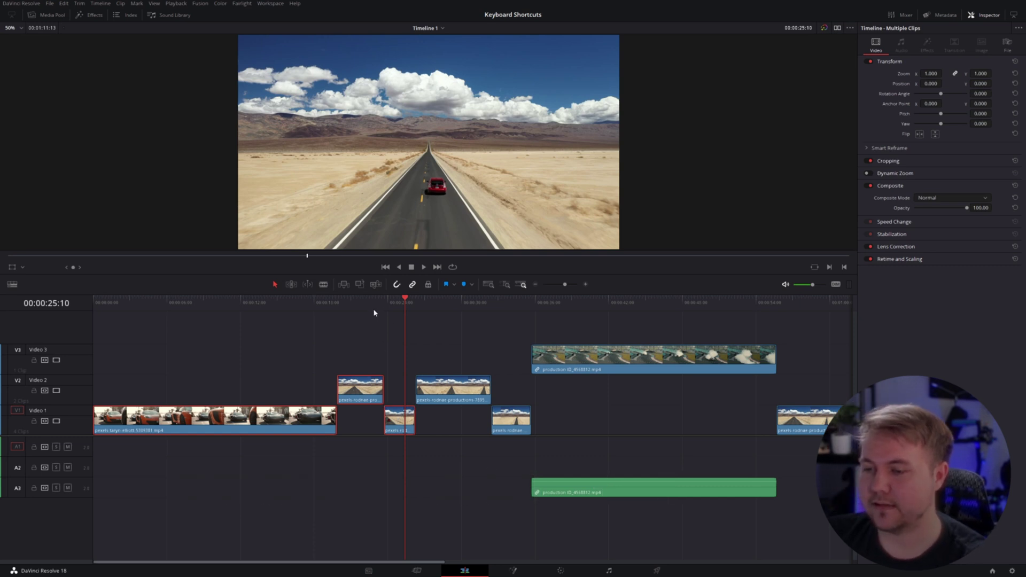
Return the playhead to 00:00:25:00 and select the later clips with Y and Alt+Y
drag(374, 313, 363, 312)
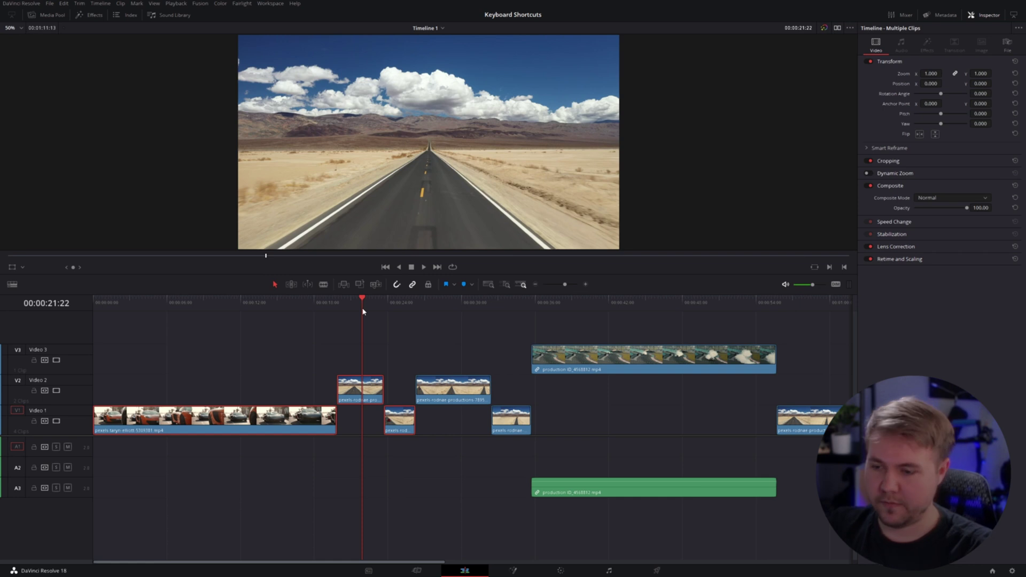
click(400, 305)
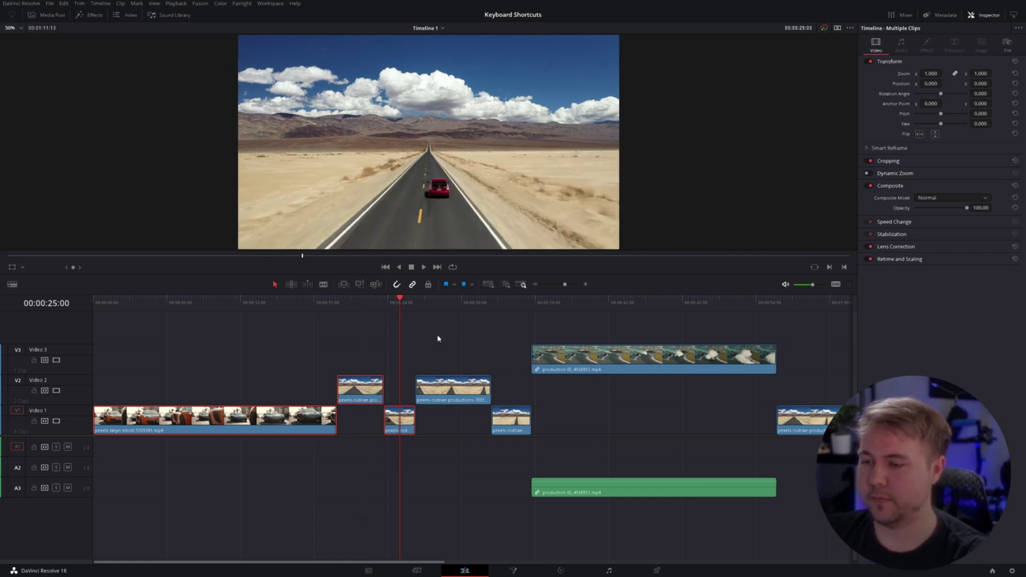
click(431, 358)
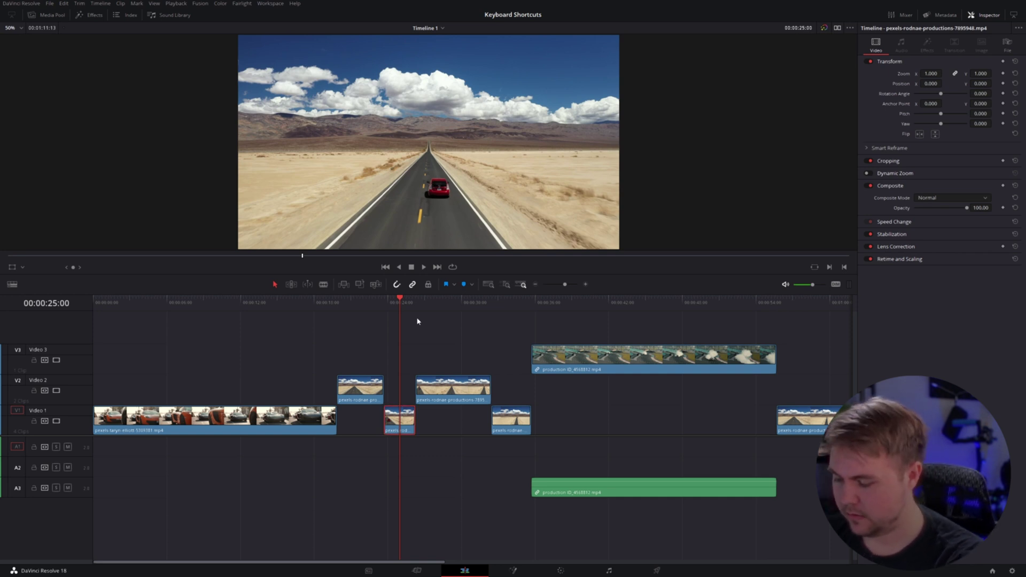
key(y)
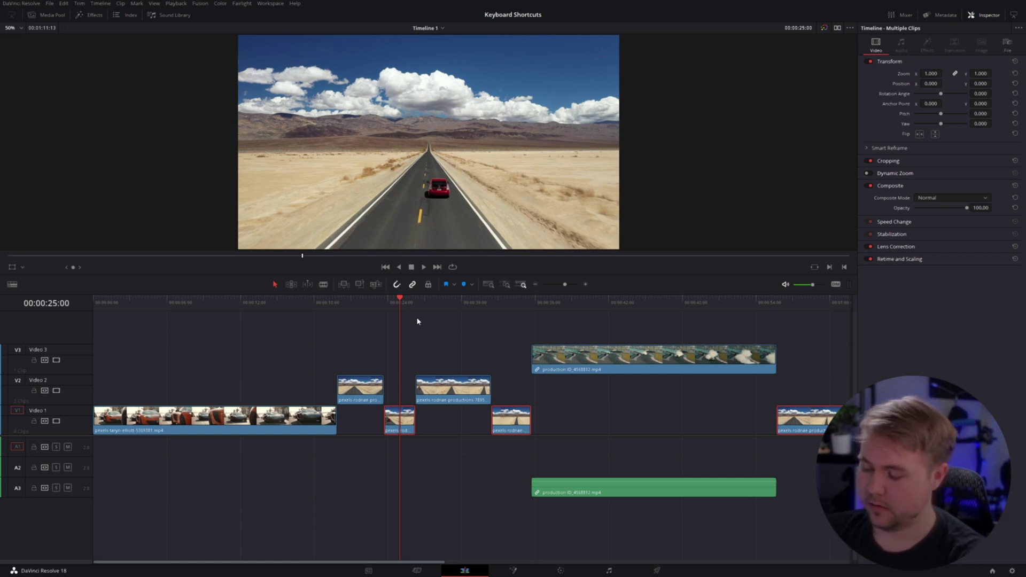
key(alt+y)
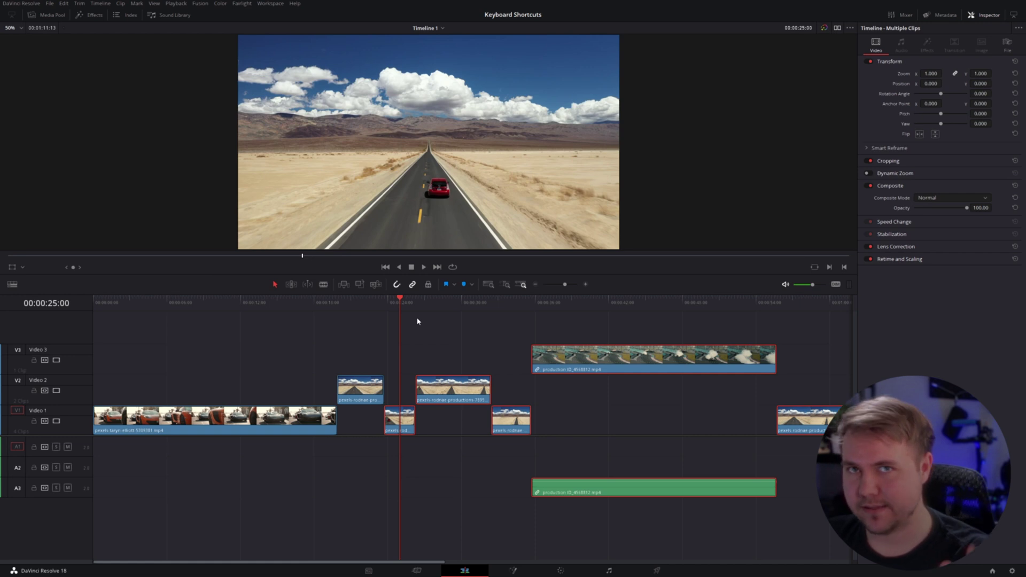
click(430, 352)
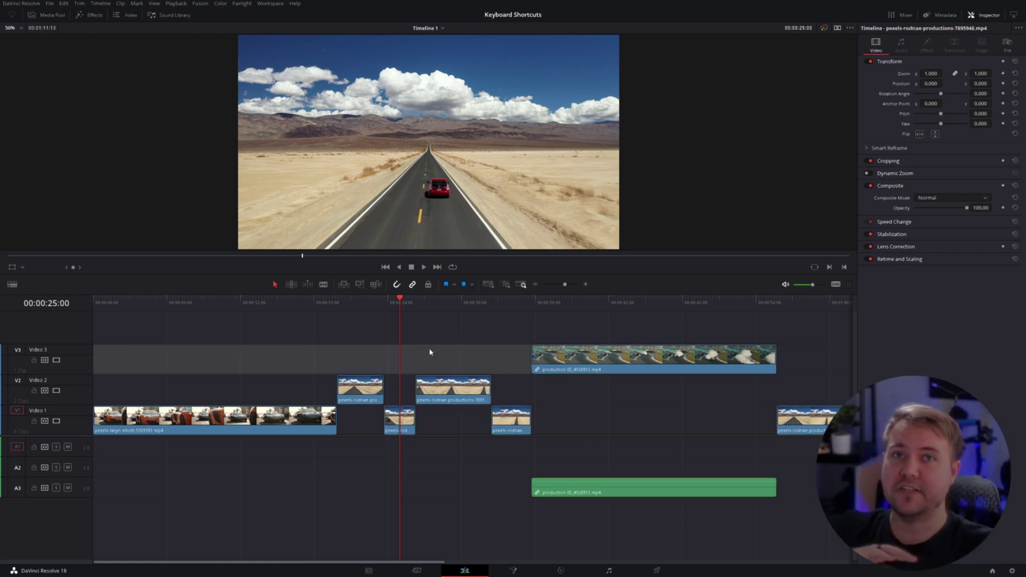
Select all with Ctrl+A, then build a selection from the 00:00:25:00 Video 1 clip through the Video 3 clip
key(ctrl+a)
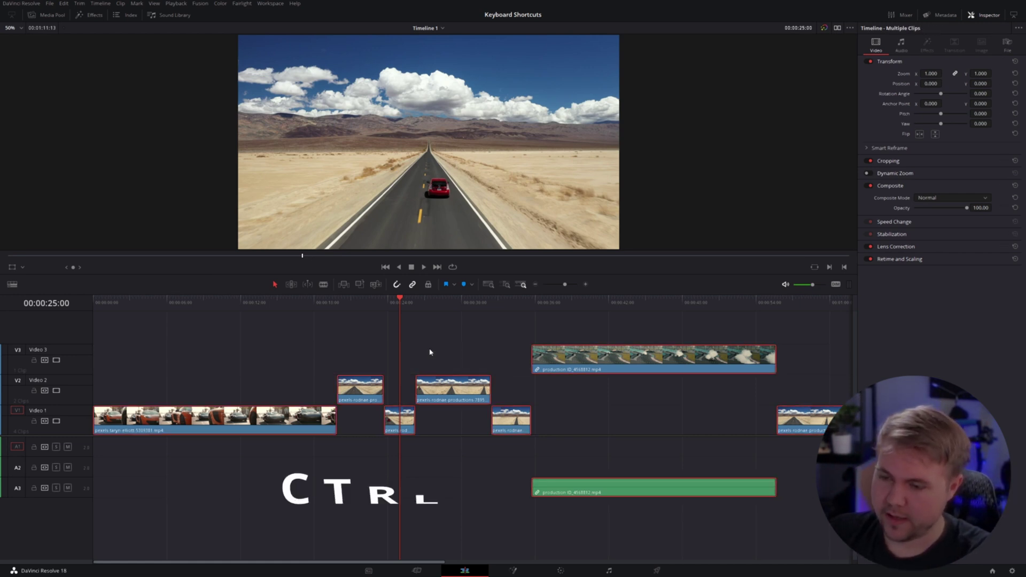
click(473, 372)
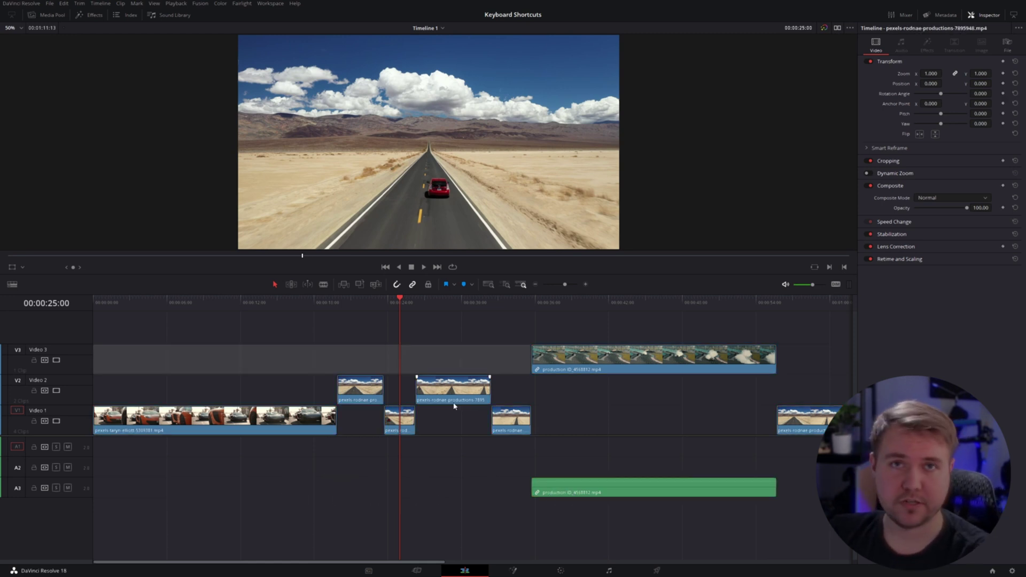
click(400, 426)
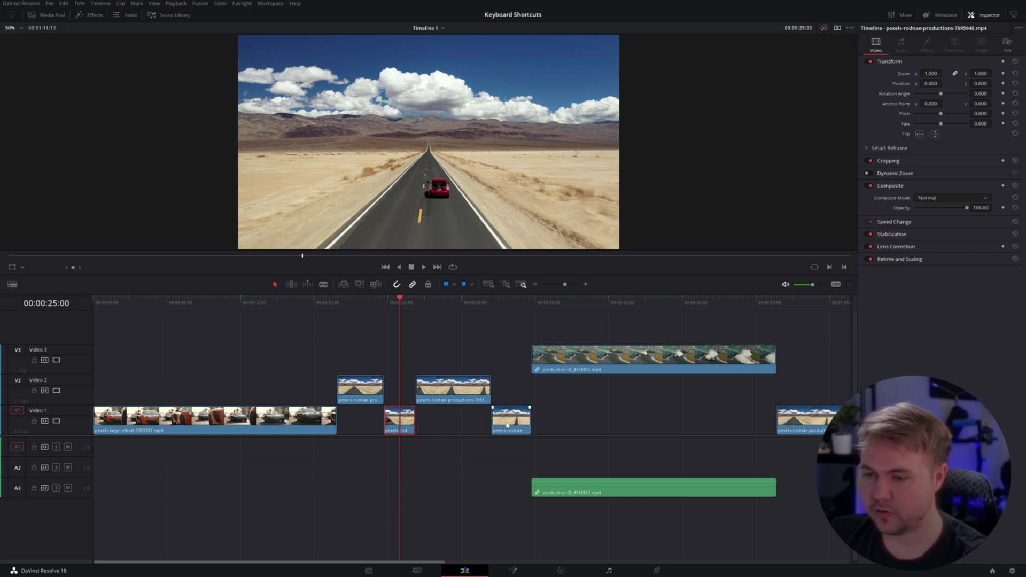
ctrl+click(507, 426)
ctrl+click(802, 425)
ctrl+click(214, 424)
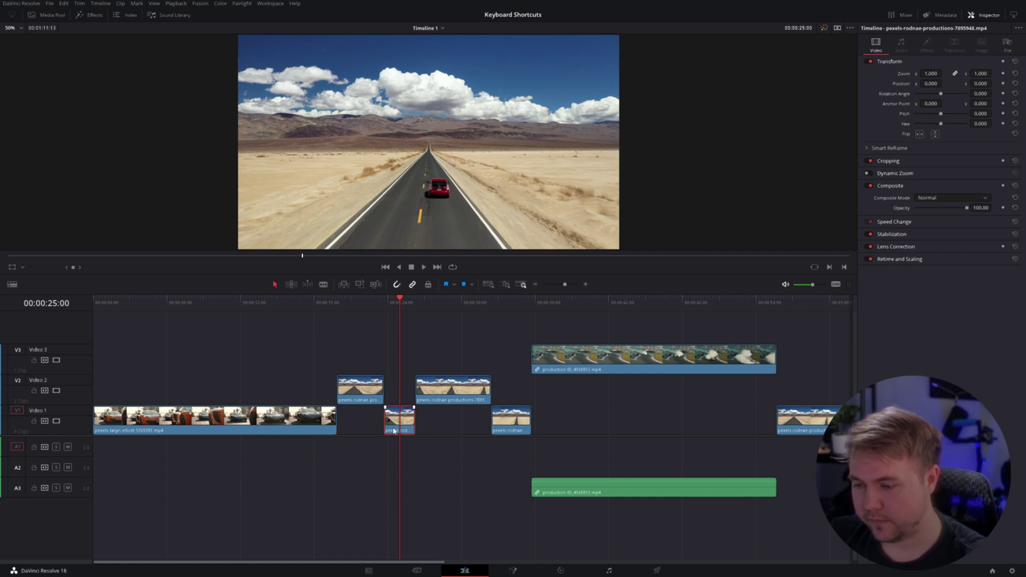
shift+click(632, 358)
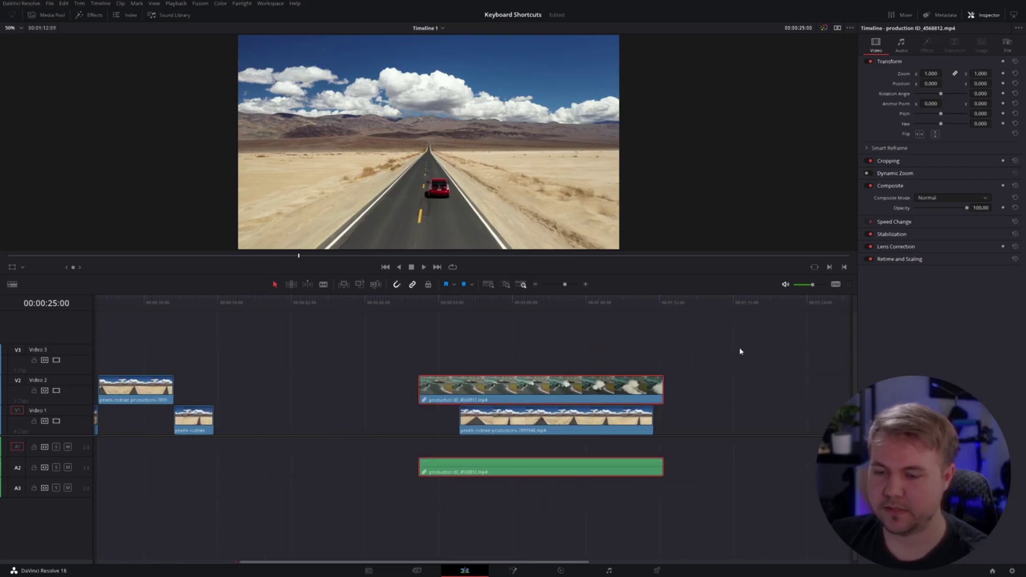
Select the production ID clip's video and audio, link them with Ctrl+Alt+L, then unlink them
drag(717, 344, 746, 418)
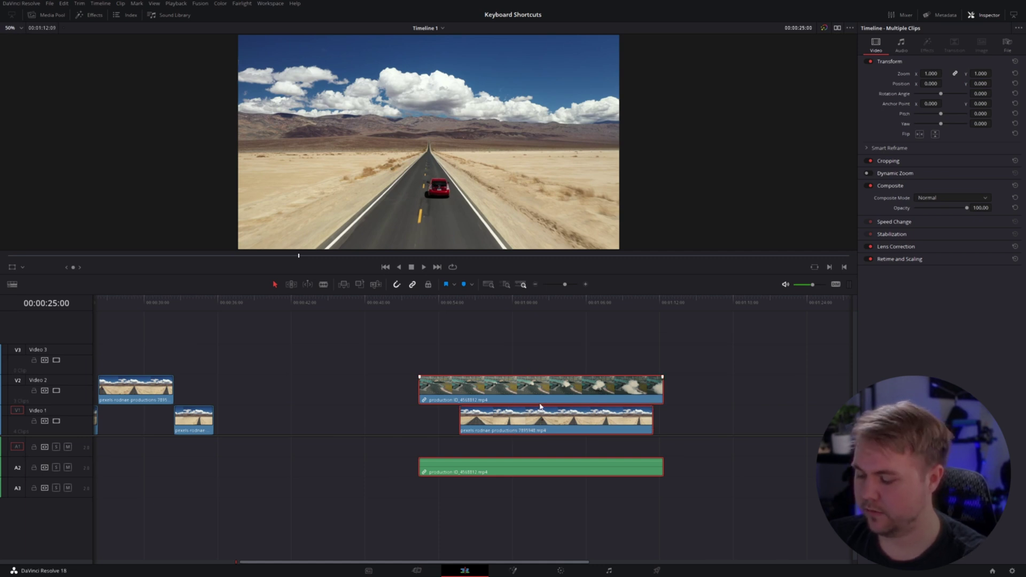
key(ctrl+alt+l)
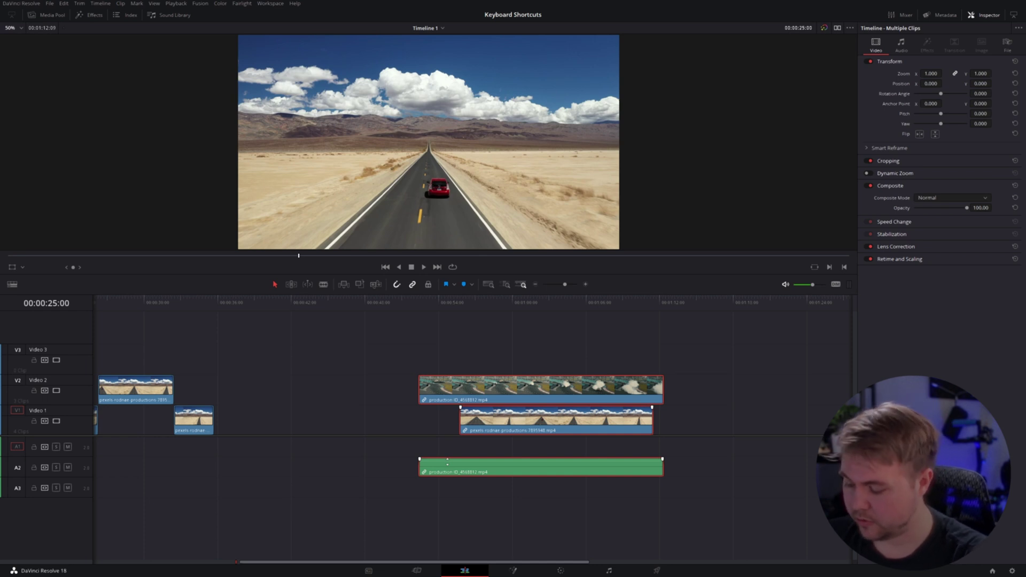
key(ctrl+alt+l)
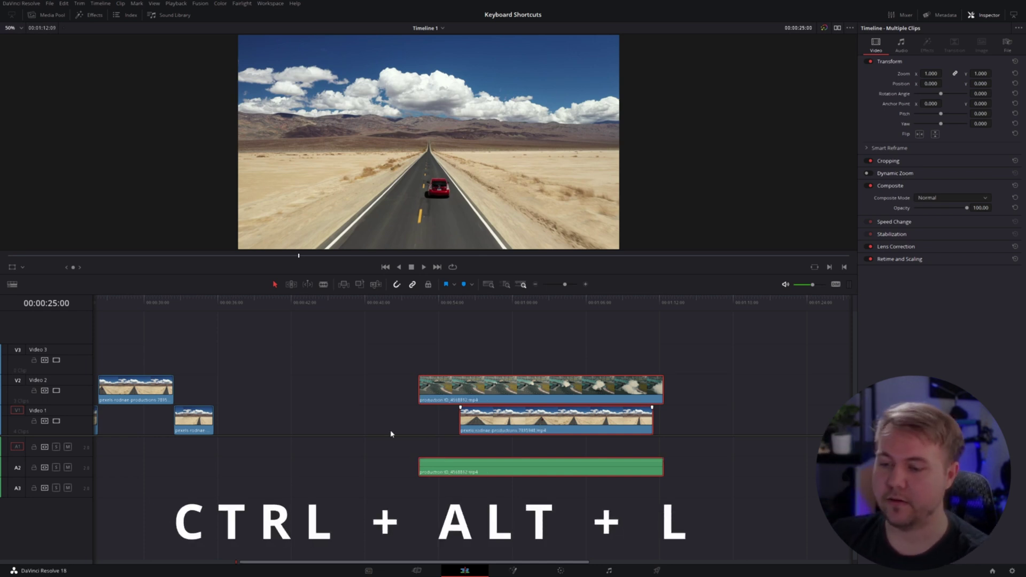
Move the production ID video up to Video 3 and earlier, and its audio down to A3
click(391, 434)
drag(509, 385, 435, 354)
drag(534, 467, 452, 474)
mouse_move(437, 371)
mouse_down()
mouse_move(464, 365)
mouse_move(424, 376)
mouse_up()
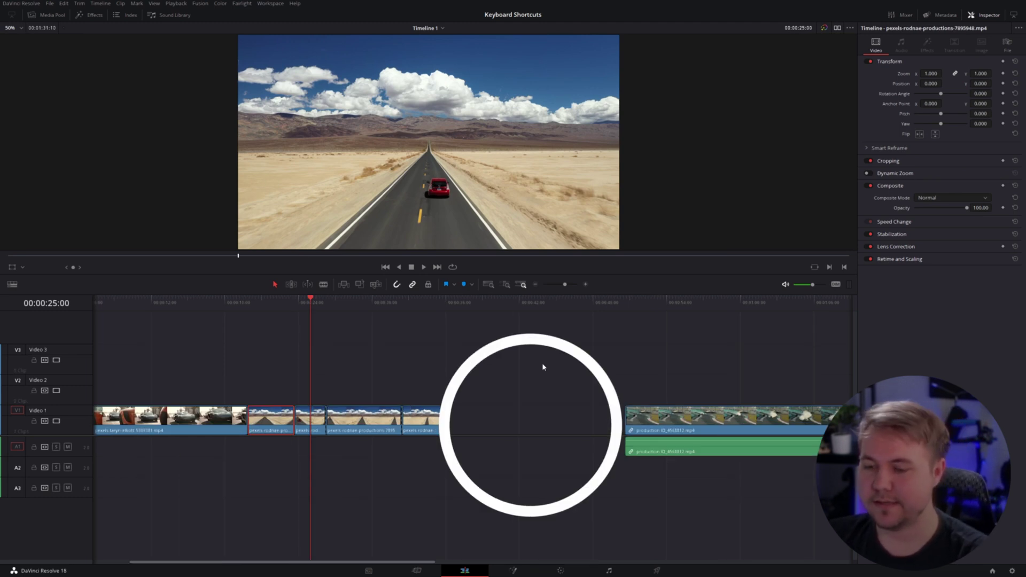
Slide the production ID clip left into the Video 1 gap and close the remaining empty gap
scroll(458, 348, right, 5)
drag(495, 427, 313, 431)
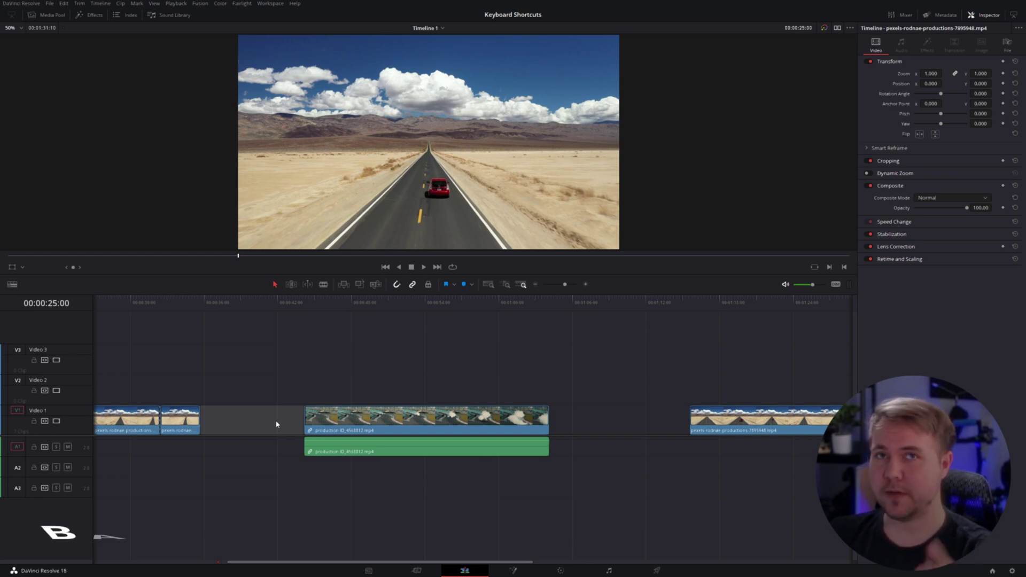
key(BackSpace)
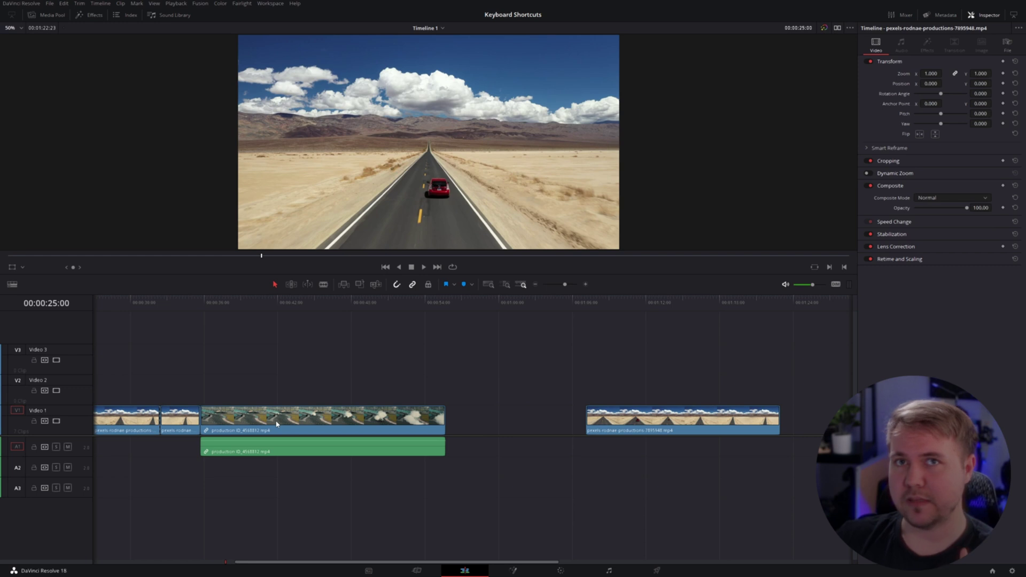
Ripple-delete the production ID clip with Delete and jump the playhead to the timeline end
click(306, 422)
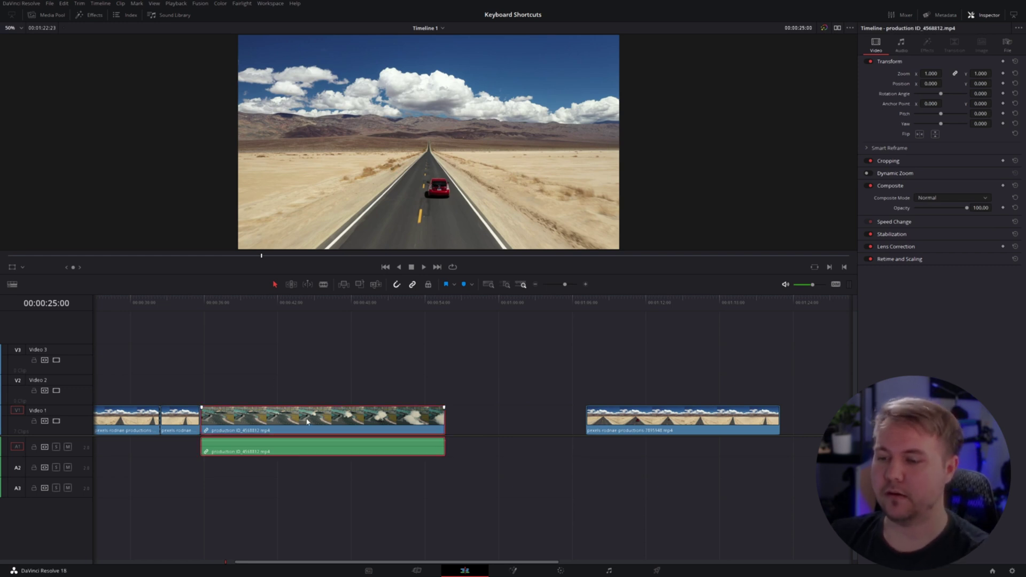
key(BackSpace)
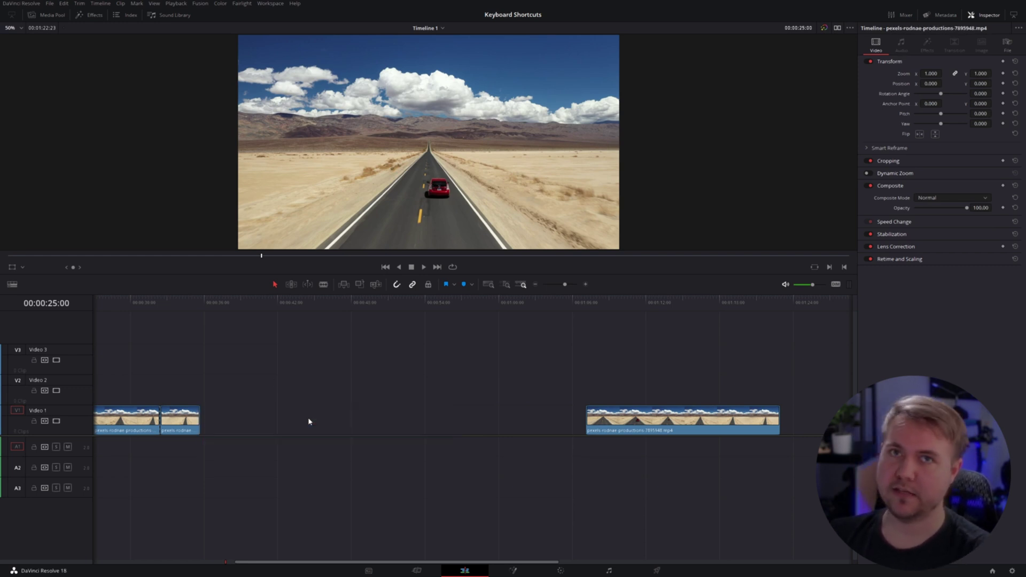
key(ctrl+z)
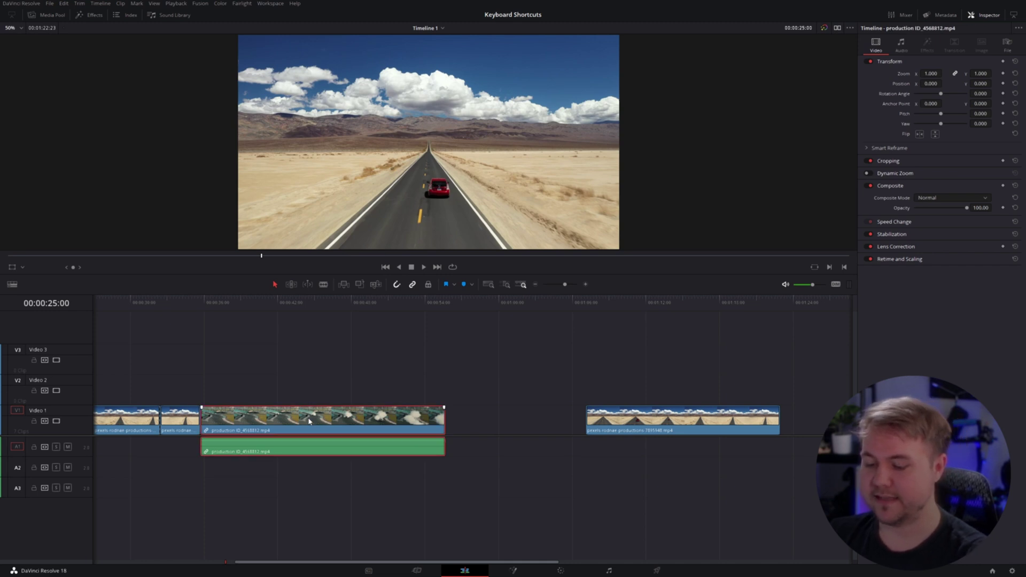
key(Delete)
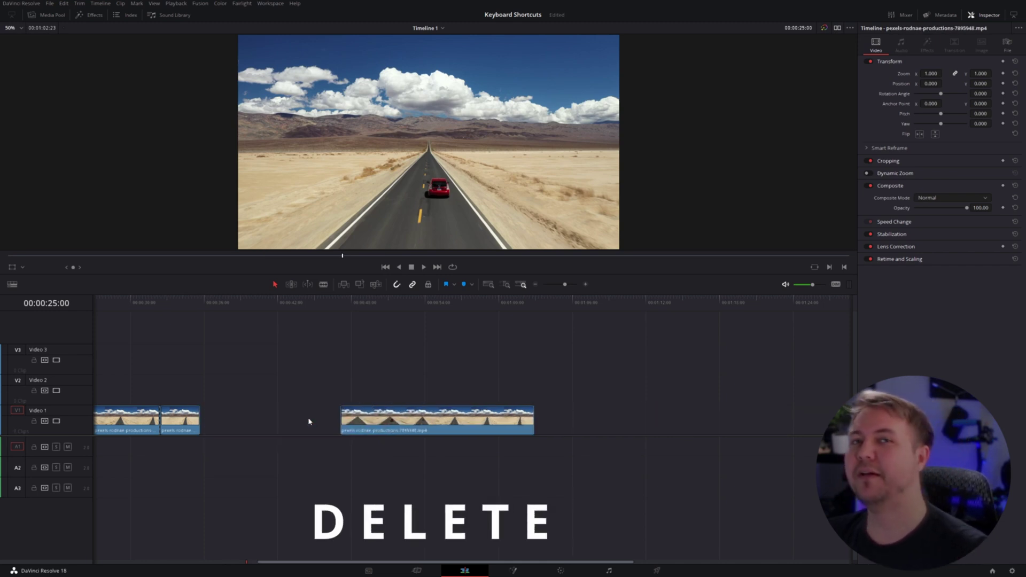
key(End)
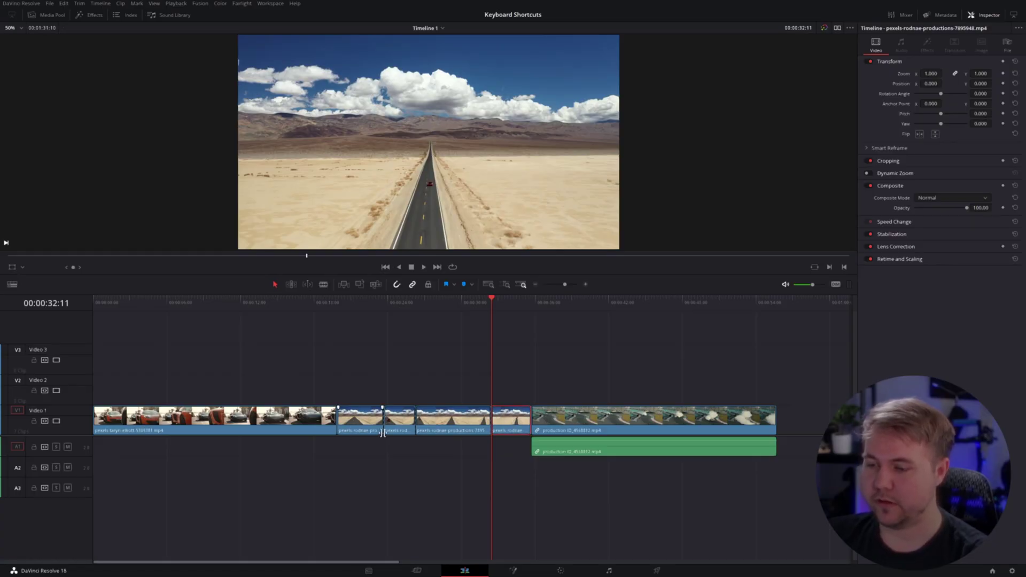
ctrl+click(405, 421)
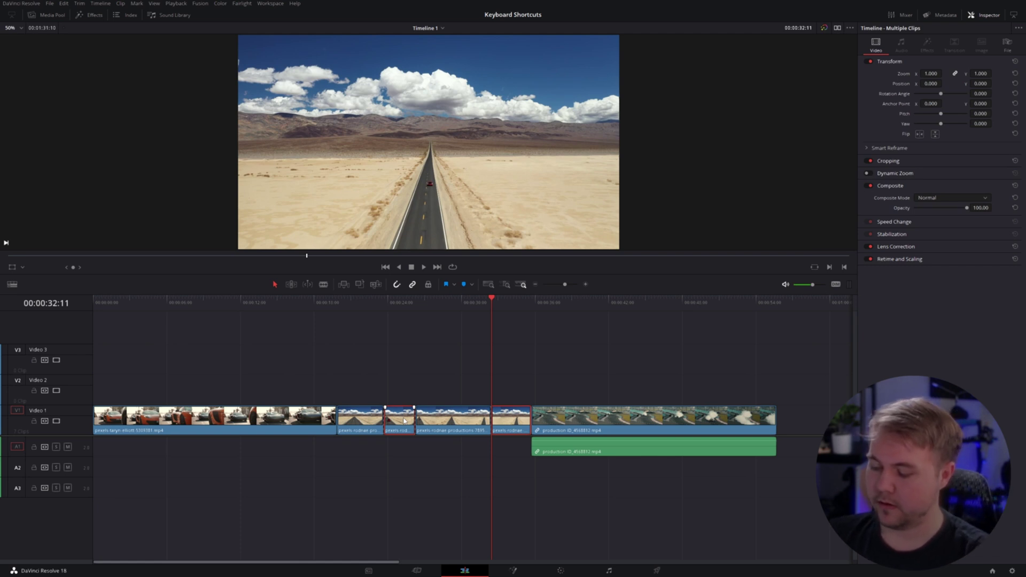
key(alt+Up)
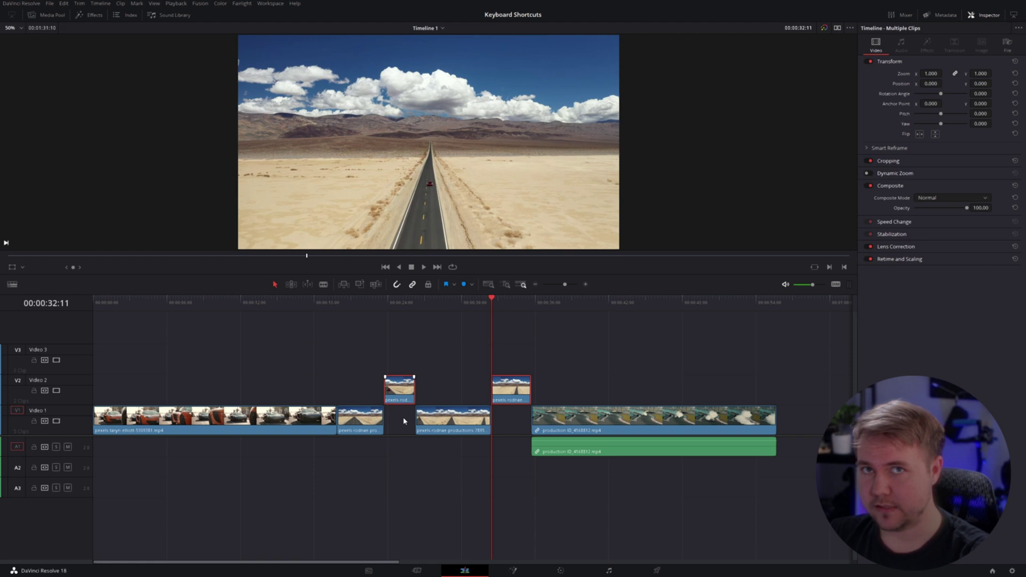
key(alt+Down)
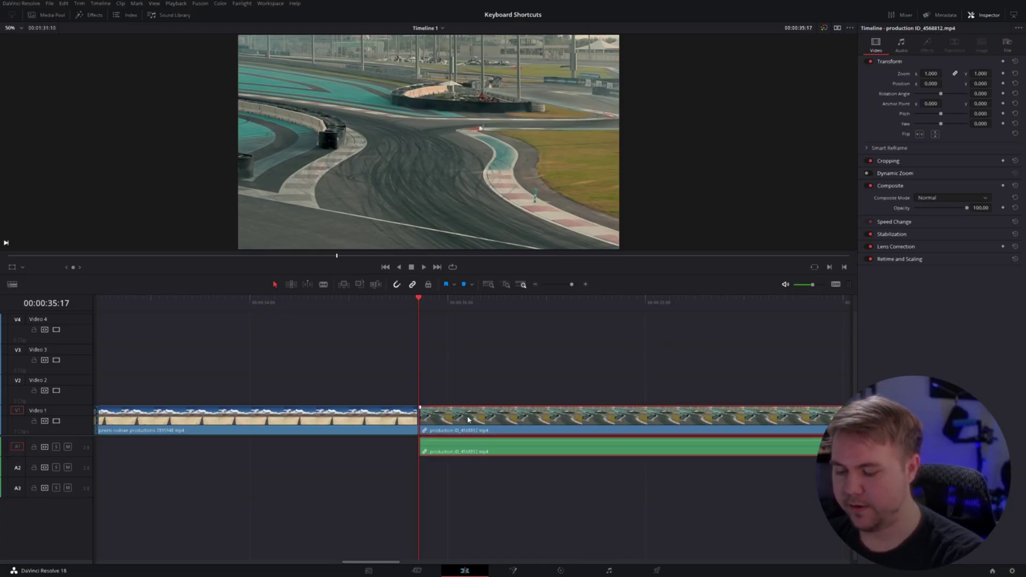
key(period)
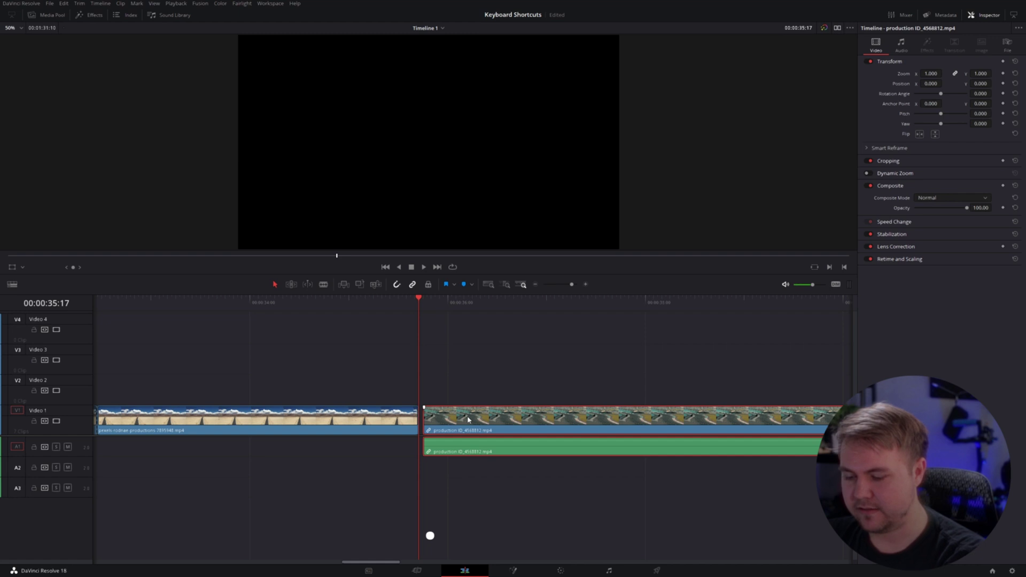
key(period)
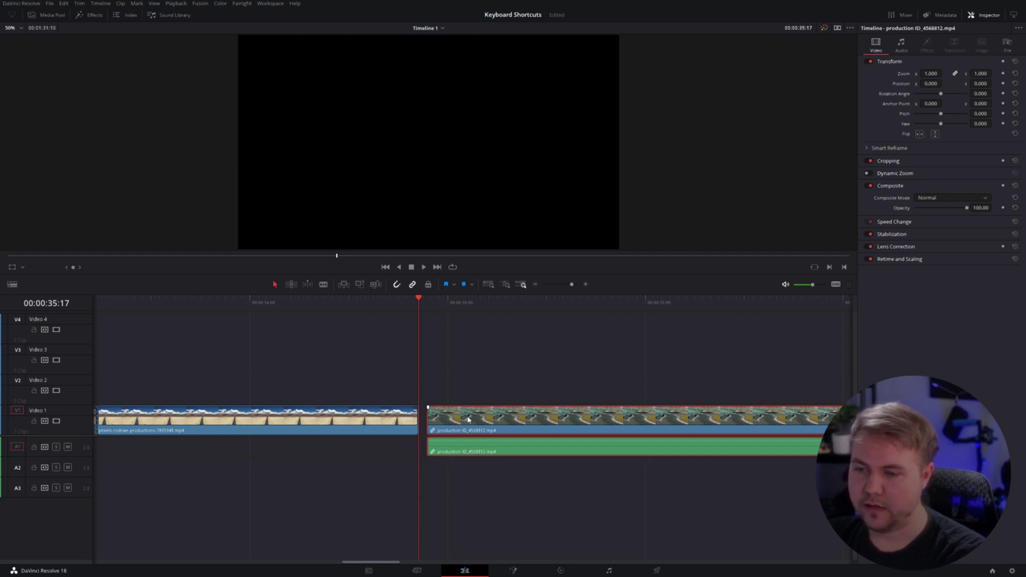
key(period)
key(period)
key(period)
key(period)
key(period)
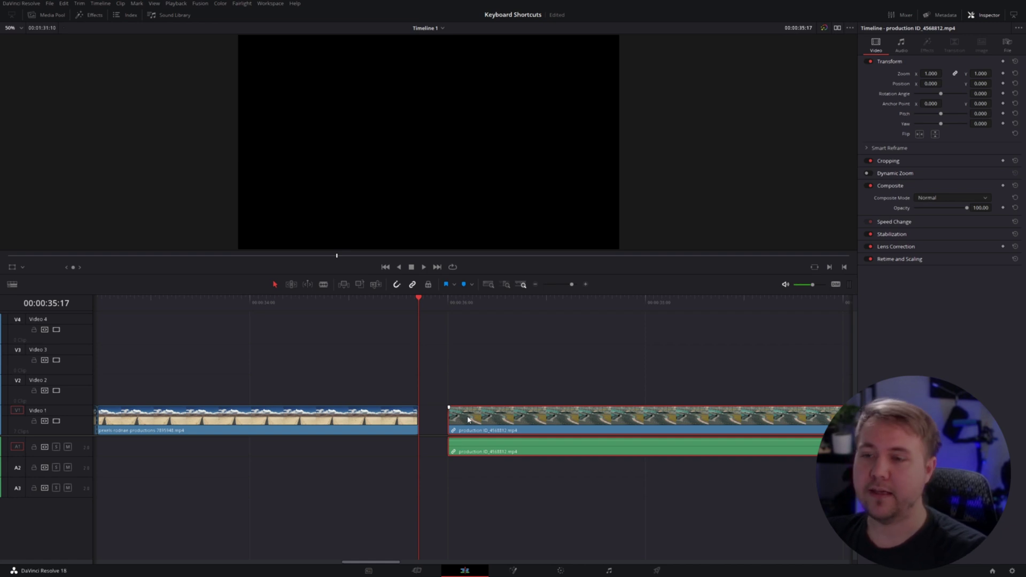
key(comma)
key(comma)
key(comma)
key(comma)
key(comma)
key(comma)
key(comma)
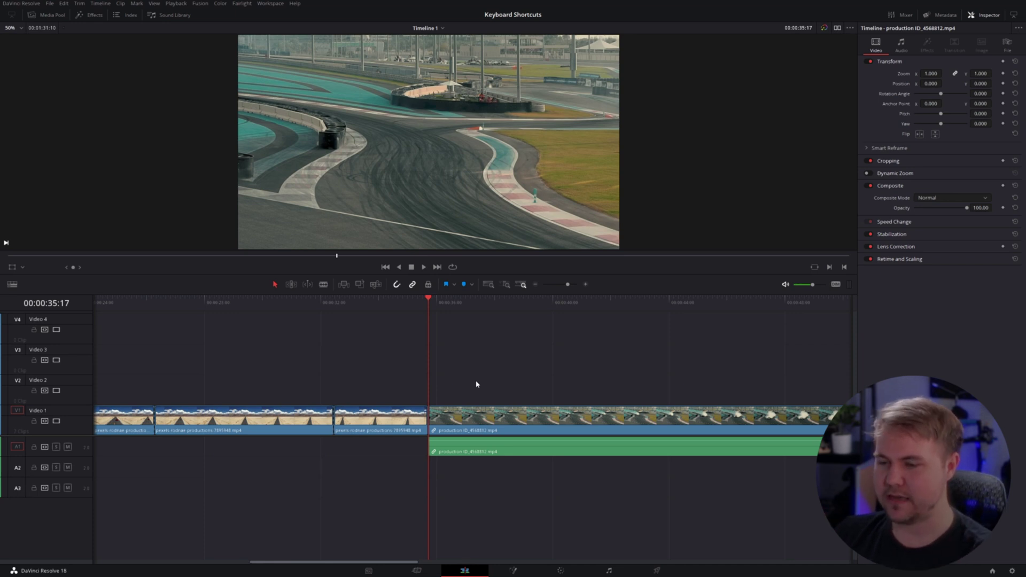
Select the production ID clip and nudge it later three times with Ctrl+L
click(471, 424)
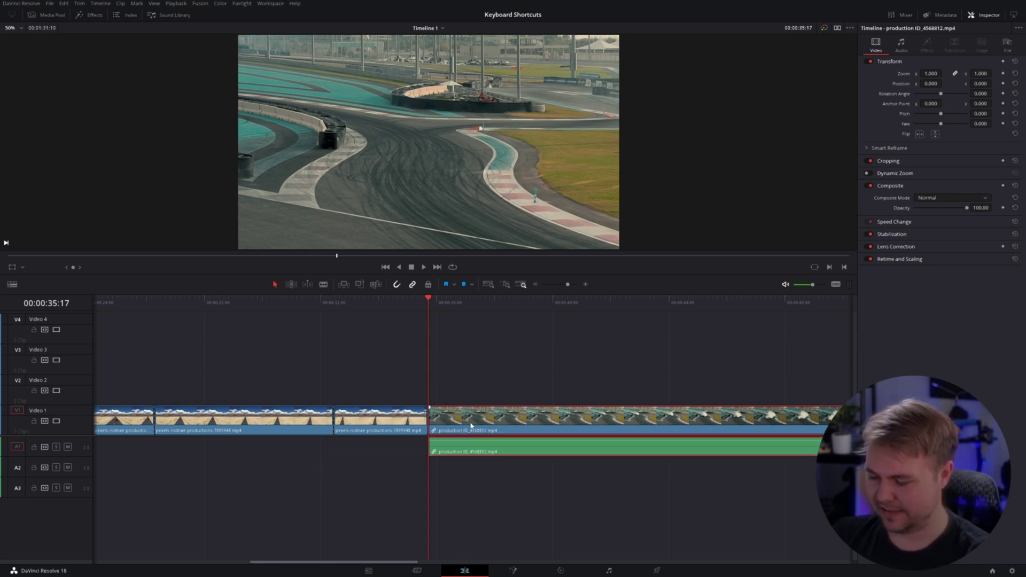
key(ctrl+l)
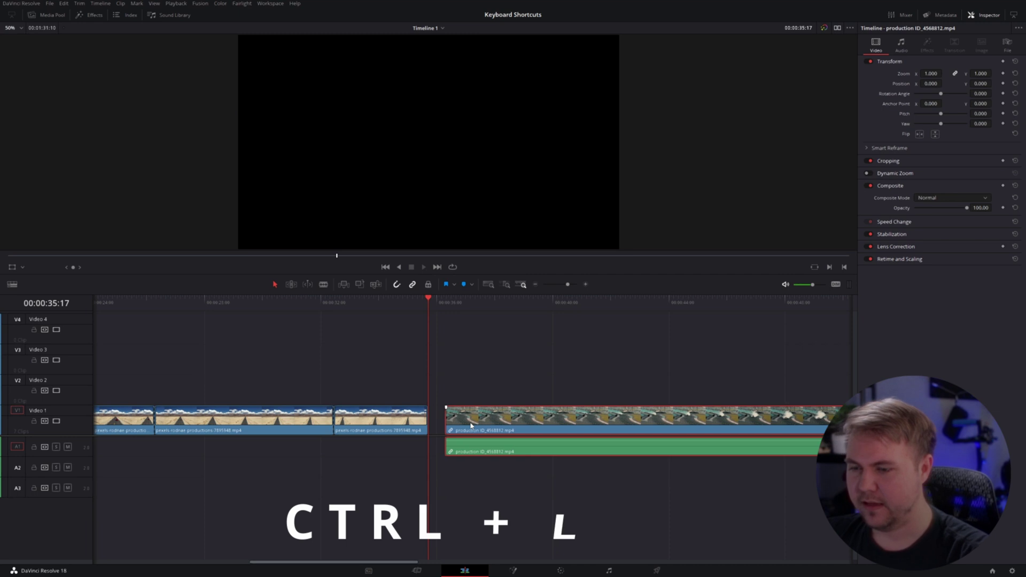
key(ctrl+l)
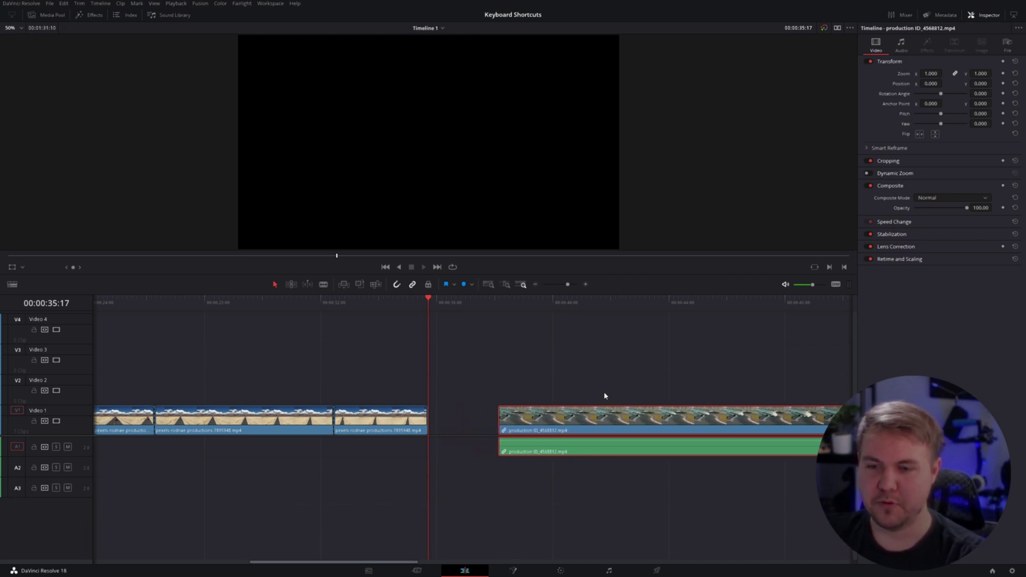
key(ctrl+l)
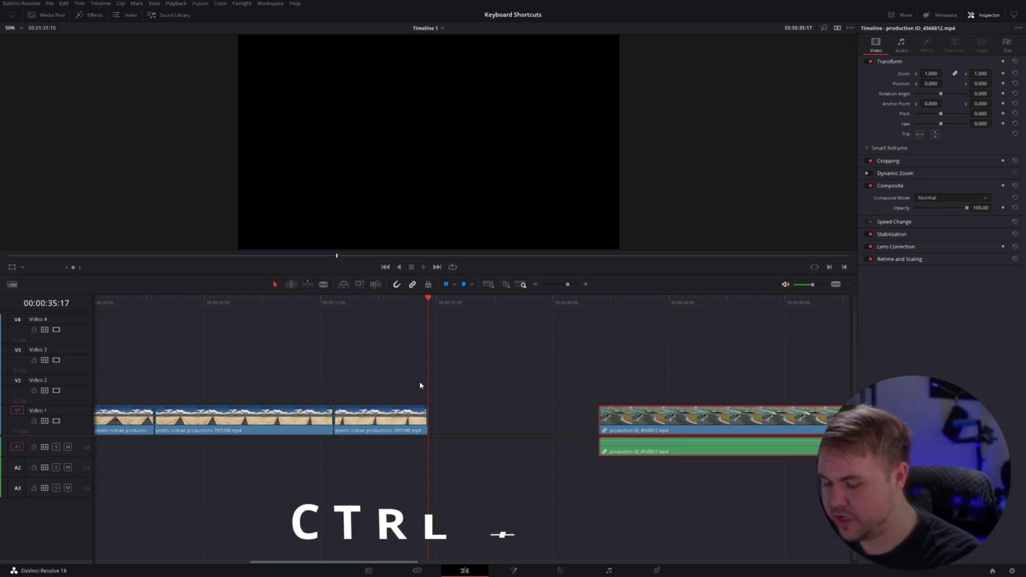
Nudge the production ID clip earlier eight times with Ctrl+J until it overwrites the preceding road segment
key(ctrl+j)
key(ctrl+j)
key(ctrl+j)
key(ctrl+j)
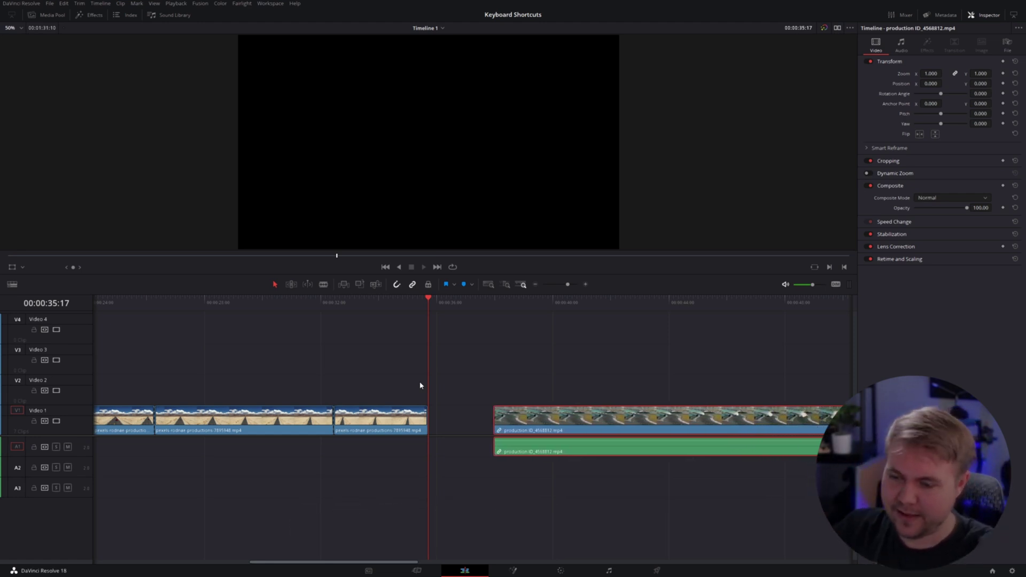
key(ctrl+j)
key(ctrl+j)
key(ctrl+j)
key(ctrl+j)
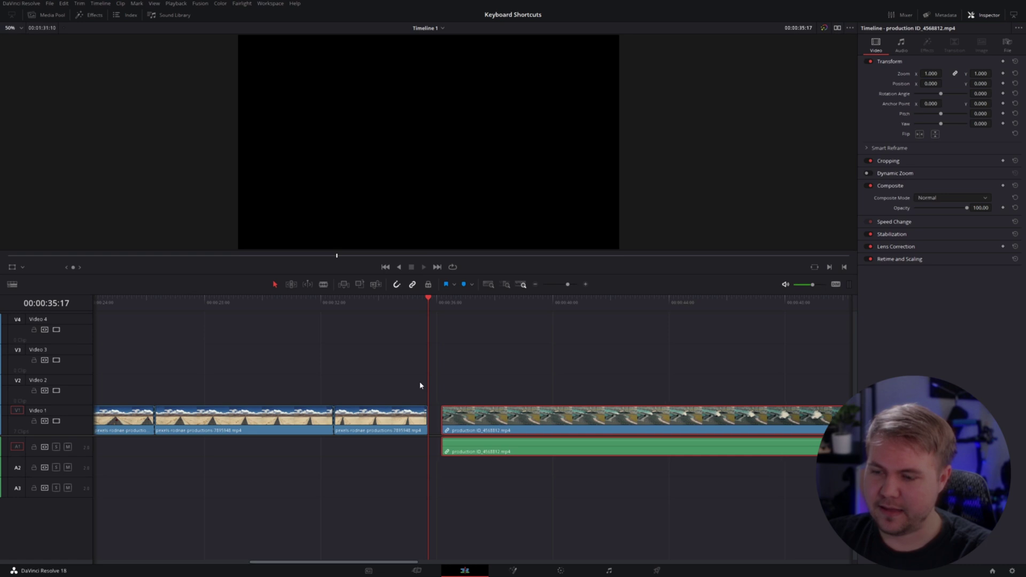
key(ctrl+j)
key(ctrl+j)
key(ctrl+j)
key(ctrl+j)
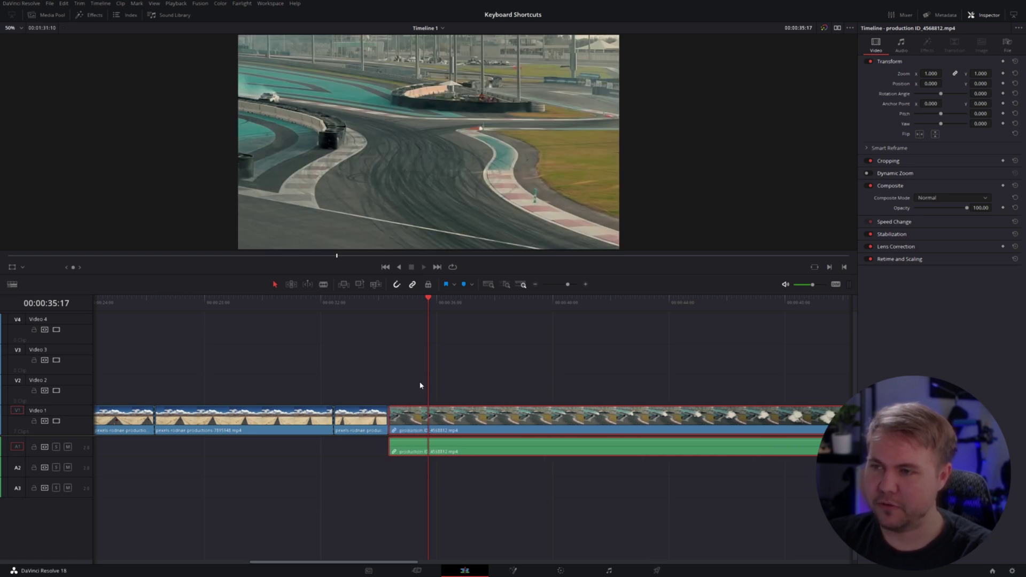
key(ctrl+j)
key(ctrl+j)
key(ctrl+j)
key(ctrl+j)
key(ctrl+j)
key(ctrl+j)
key(ctrl+j)
key(ctrl+j)
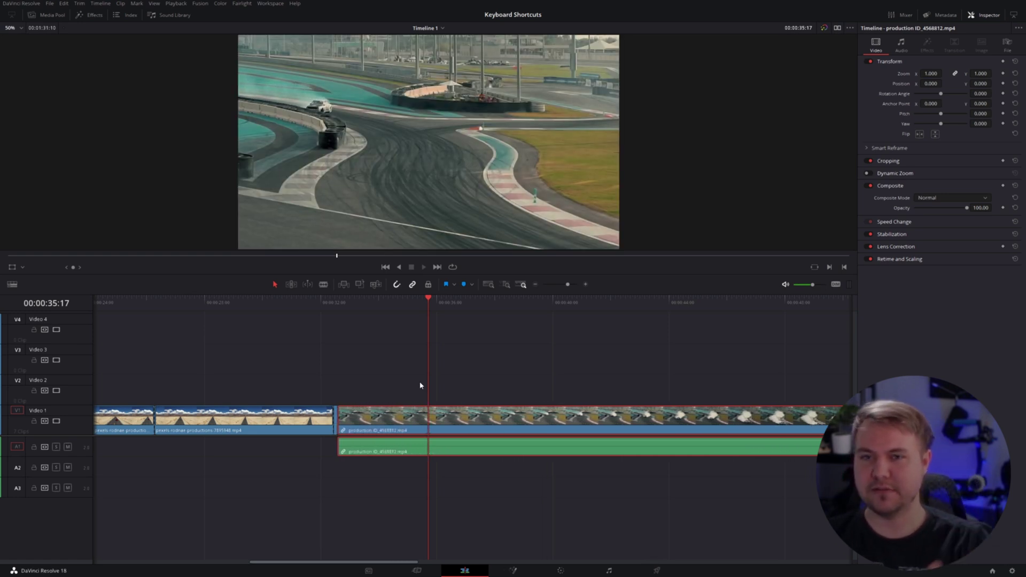
key(ctrl+j)
key(ctrl+j)
key(ctrl+j)
key(ctrl+j)
key(ctrl+j)
key(ctrl+j)
key(ctrl+j)
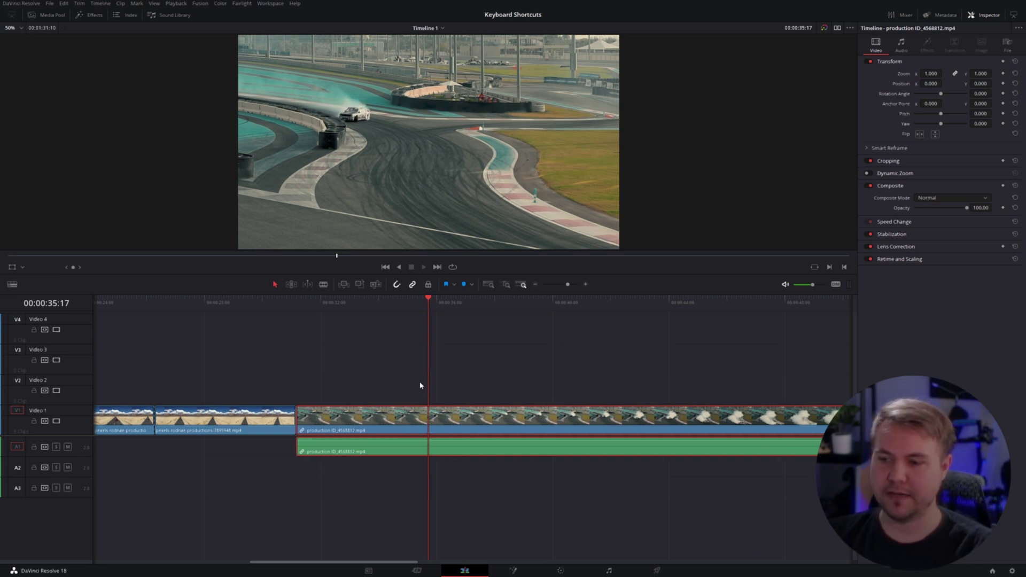
key(ctrl+j)
key(ctrl+j)
key(ctrl+j)
key(ctrl+j)
key(ctrl+j)
key(ctrl+j)
key(ctrl+j)
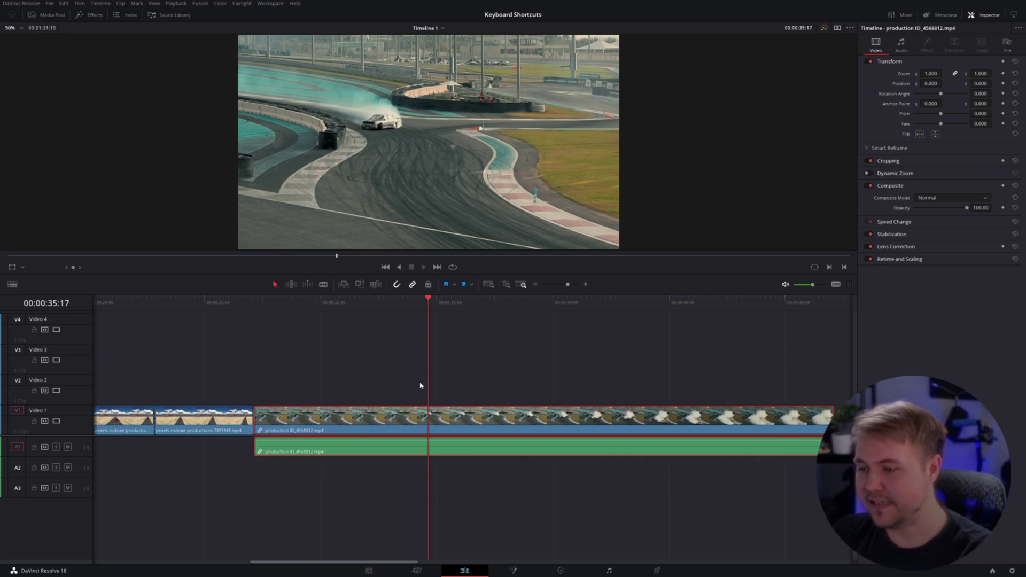
key(ctrl+j)
key(ctrl+j)
key(ctrl+j)
key(ctrl+j)
key(ctrl+j)
key(ctrl+j)
key(ctrl+j)
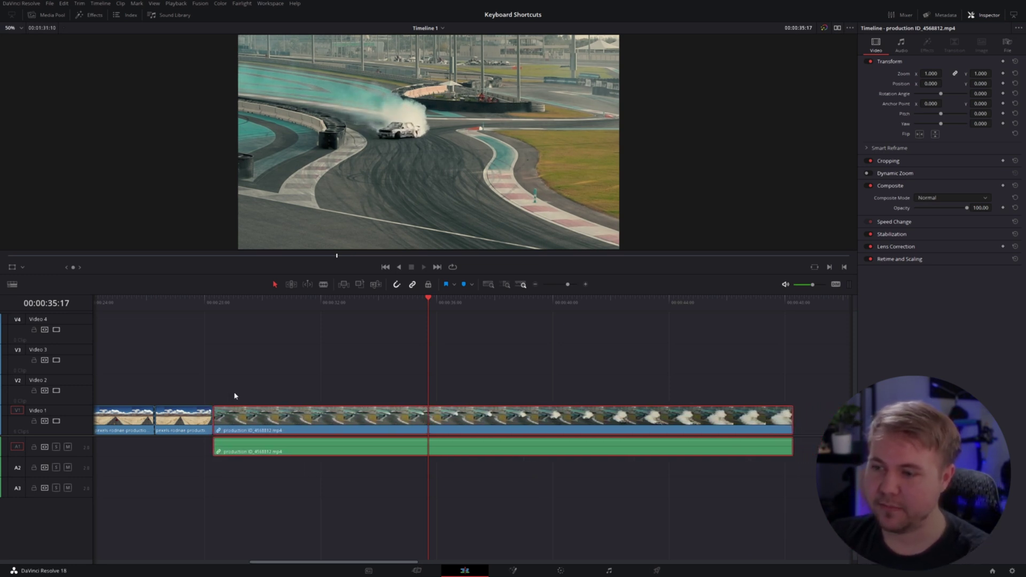
key(ctrl+j)
key(ctrl+j)
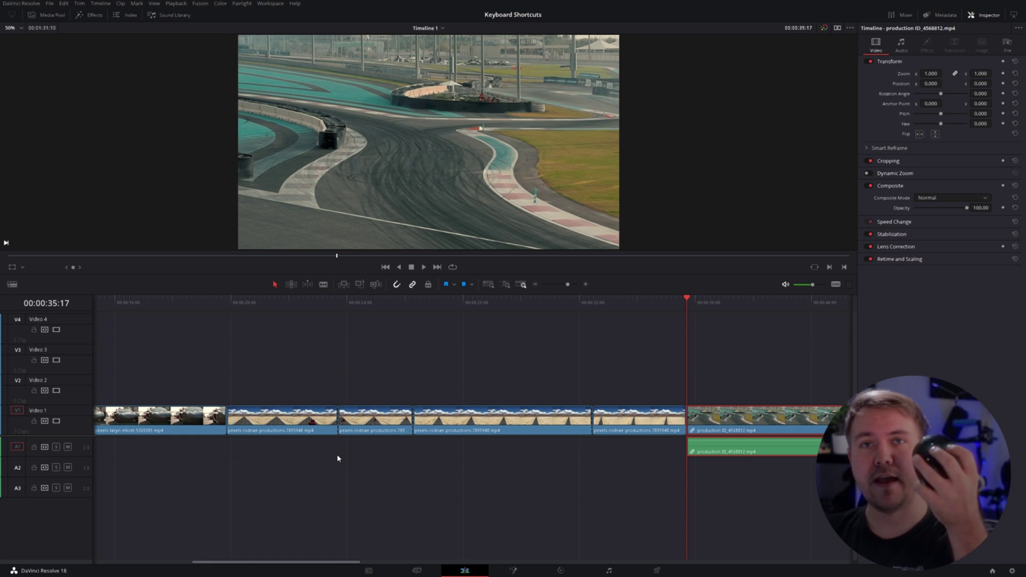
click(337, 458)
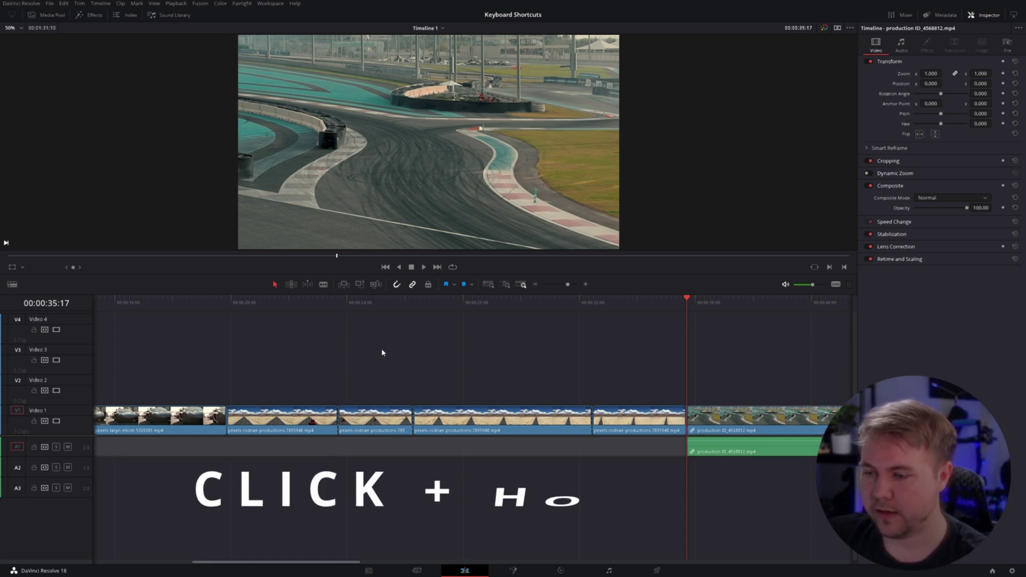
scroll(440, 361, left, 2)
drag(440, 362, 341, 419)
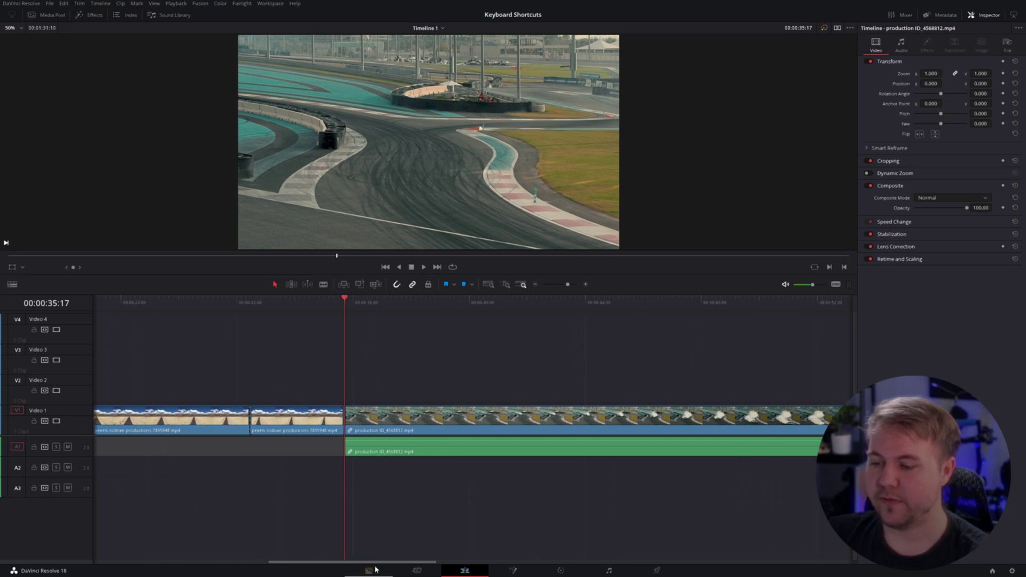
drag(380, 564, 525, 498)
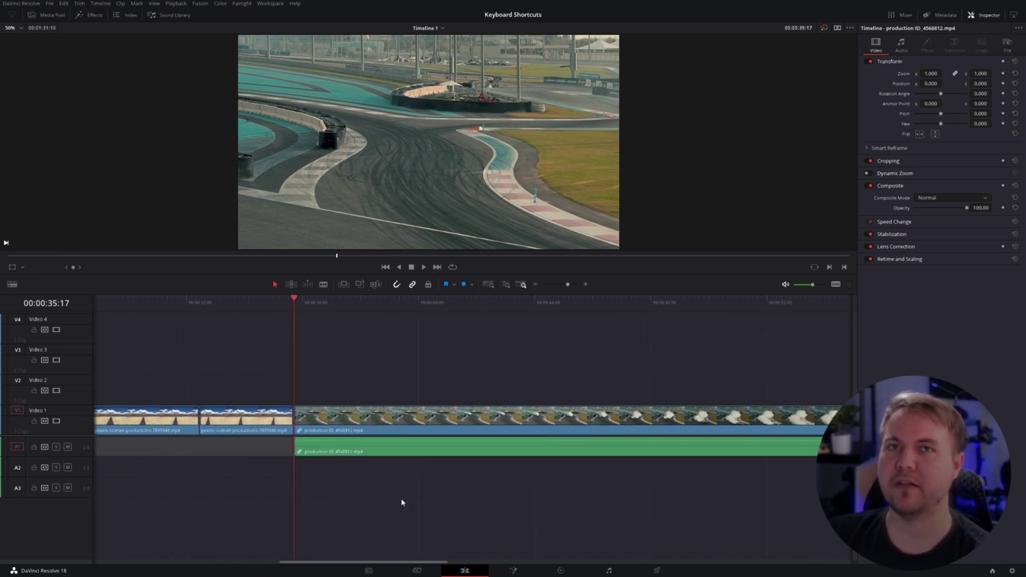
drag(402, 502, 480, 518)
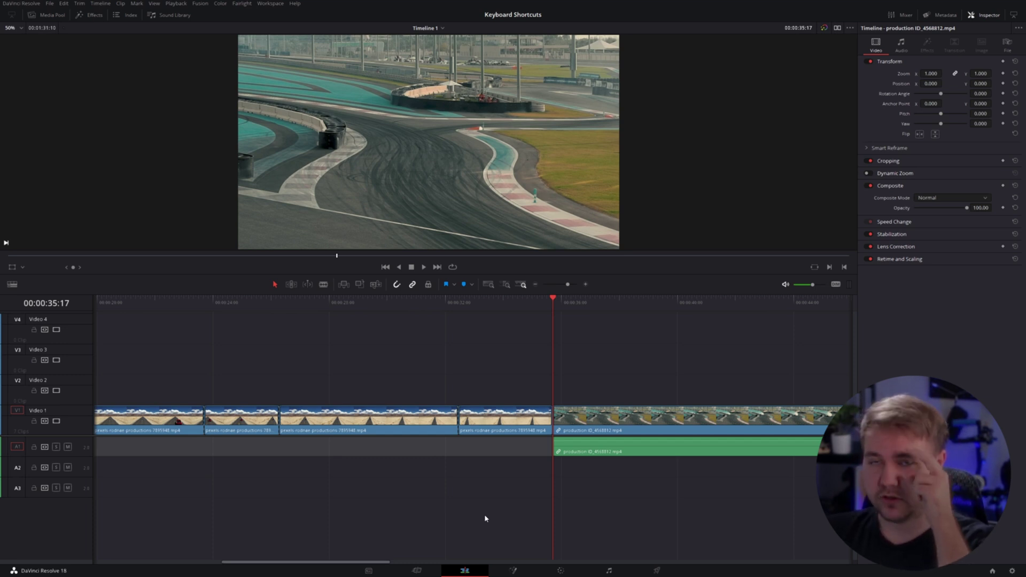
key(ctrl+minus)
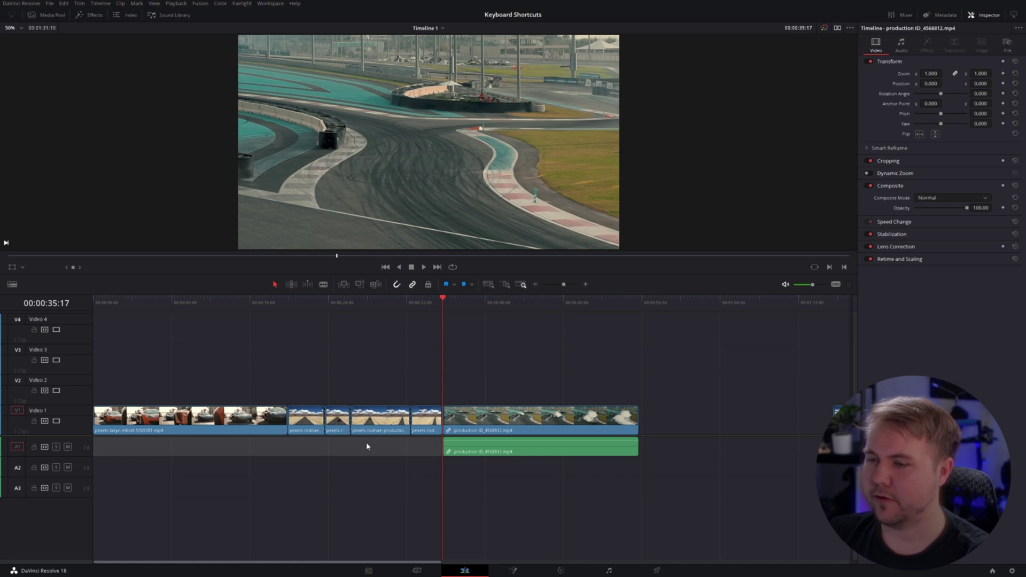
Alt-scroll the timeline in and out until the drifting race-car production clip and preceding road clips fill the view
scroll(374, 372, right, 3)
scroll(377, 377, left, 3)
scroll(381, 385, right, 3)
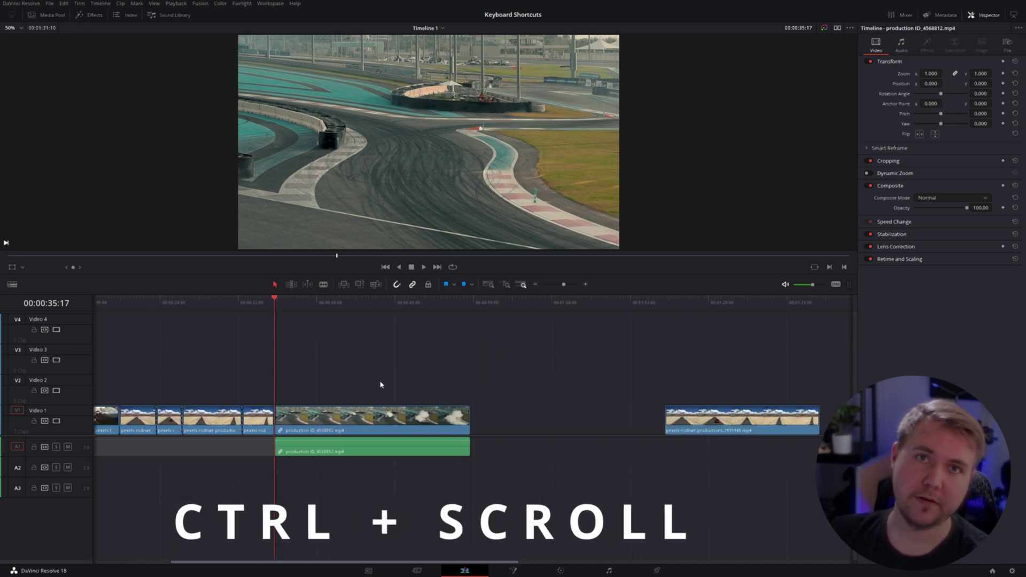
scroll(380, 383, right, 4)
scroll(353, 388, left, 4)
scroll(328, 393, down, 3)
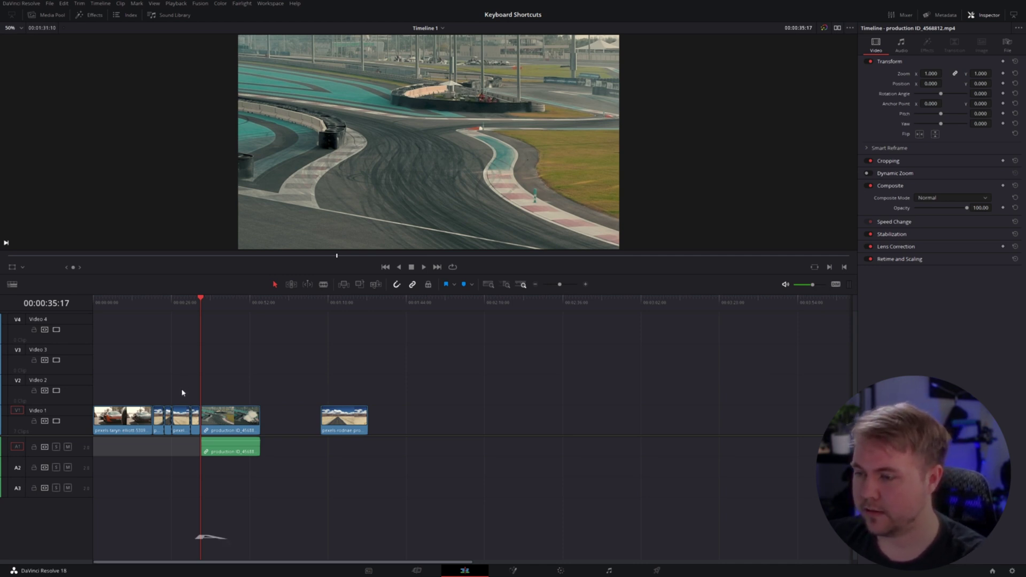
scroll(183, 395, up, 5)
scroll(428, 394, up, 4)
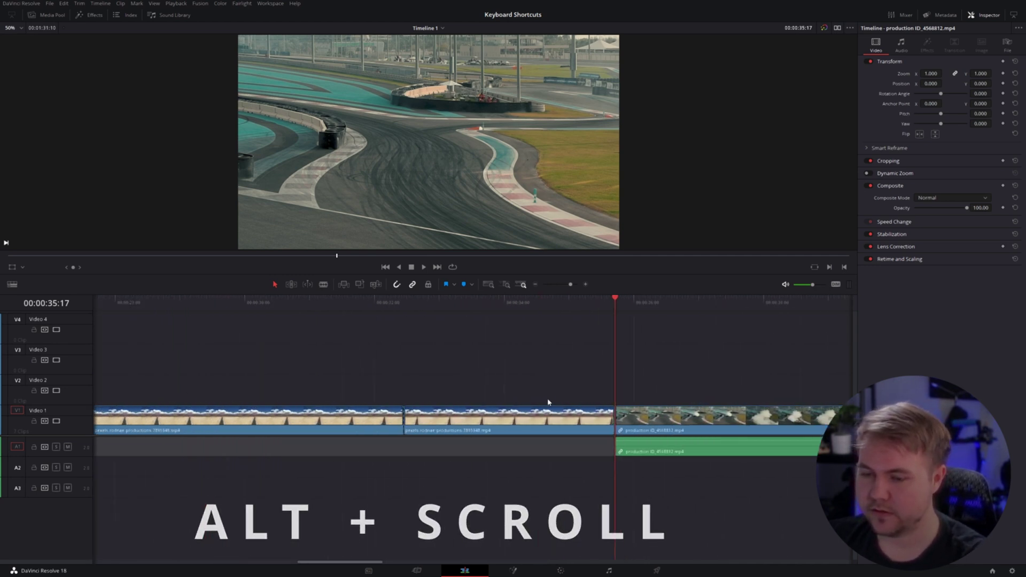
scroll(419, 408, down, 6)
scroll(416, 407, up, 4)
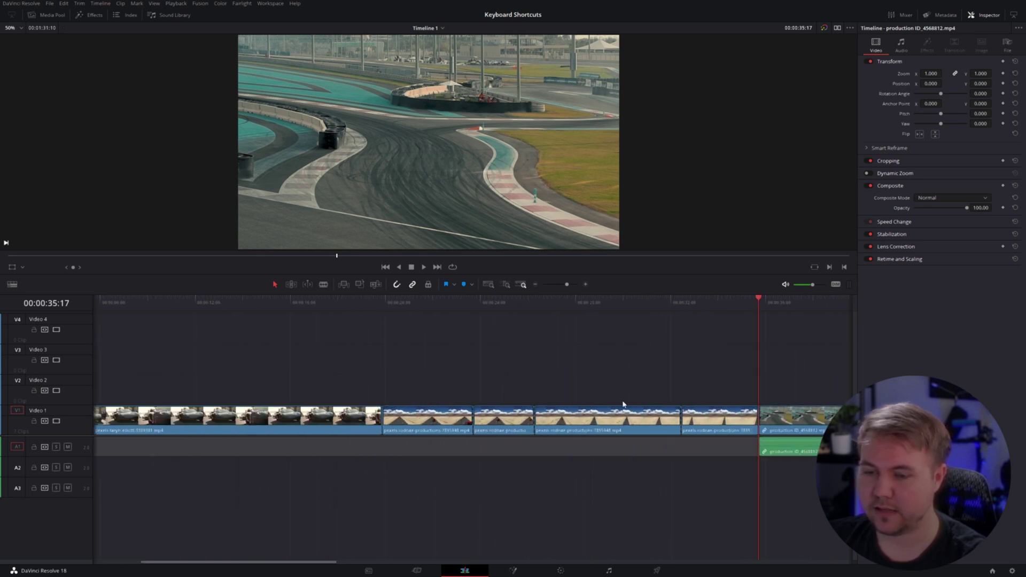
scroll(416, 408, down, 5)
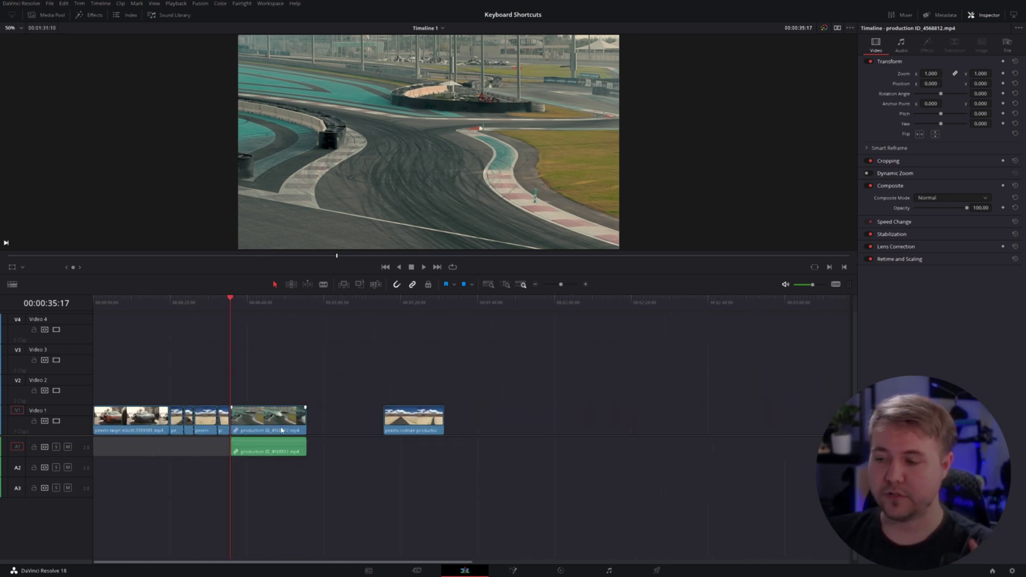
scroll(219, 393, up, 6)
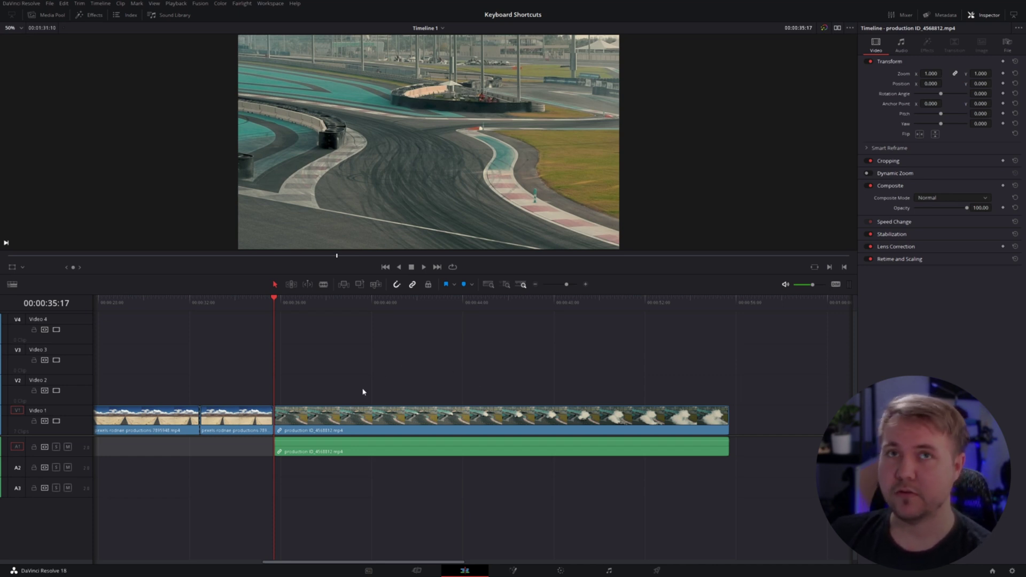
Turn on View > Zoom Around Mouse Pointer and test timeline zooming with Ctrl+minus and Ctrl+equal
click(153, 4)
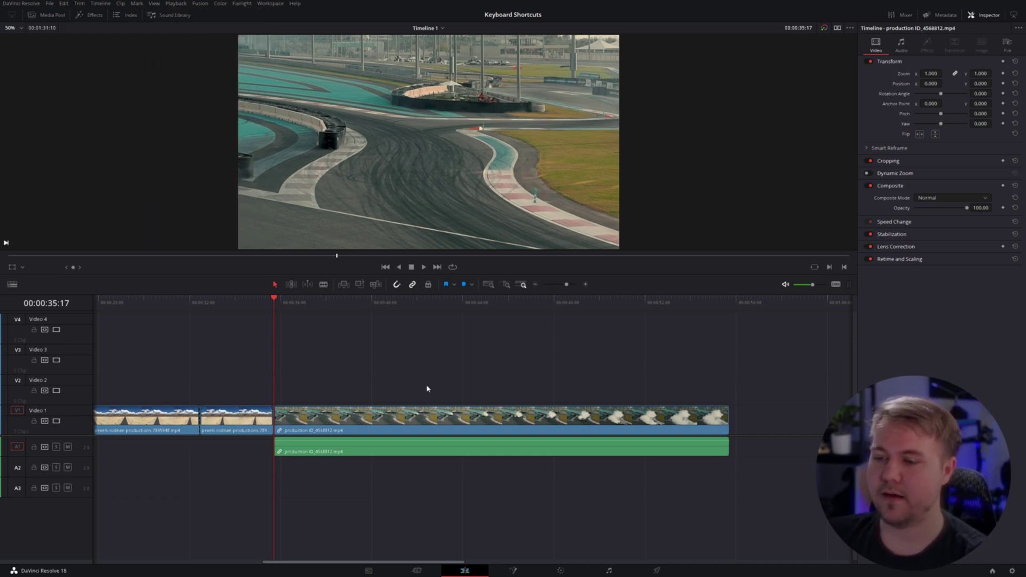
key(ctrl+minus)
key(ctrl+equal)
key(ctrl+minus)
key(ctrl+equal)
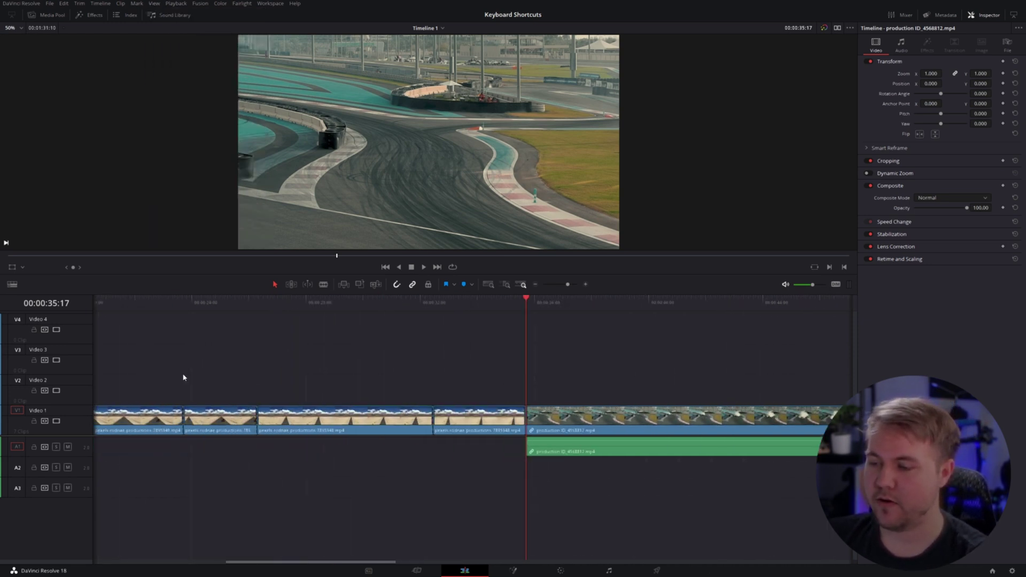
key(ctrl+minus)
key(ctrl+equal)
key(ctrl+equal)
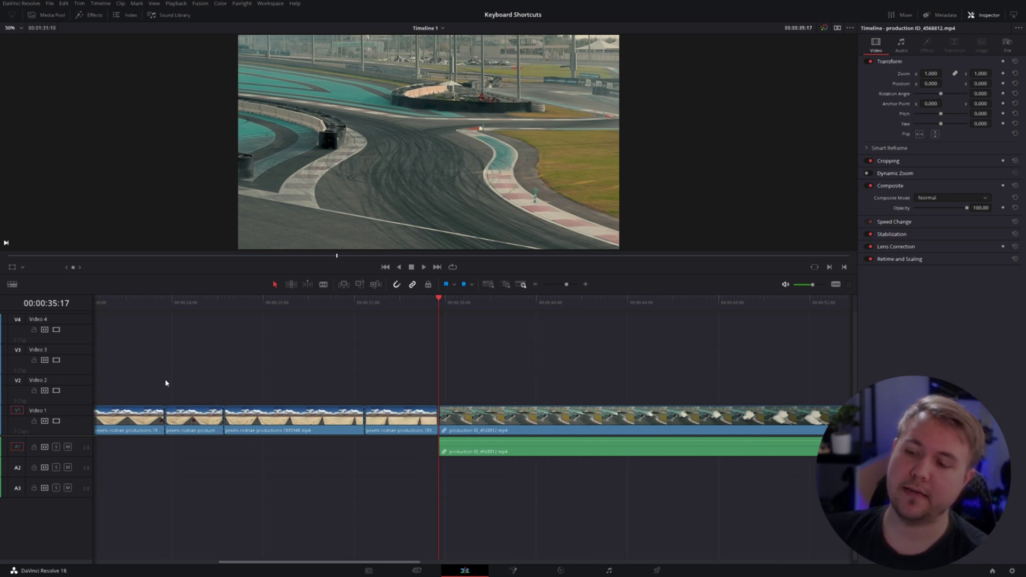
key(ctrl+minus)
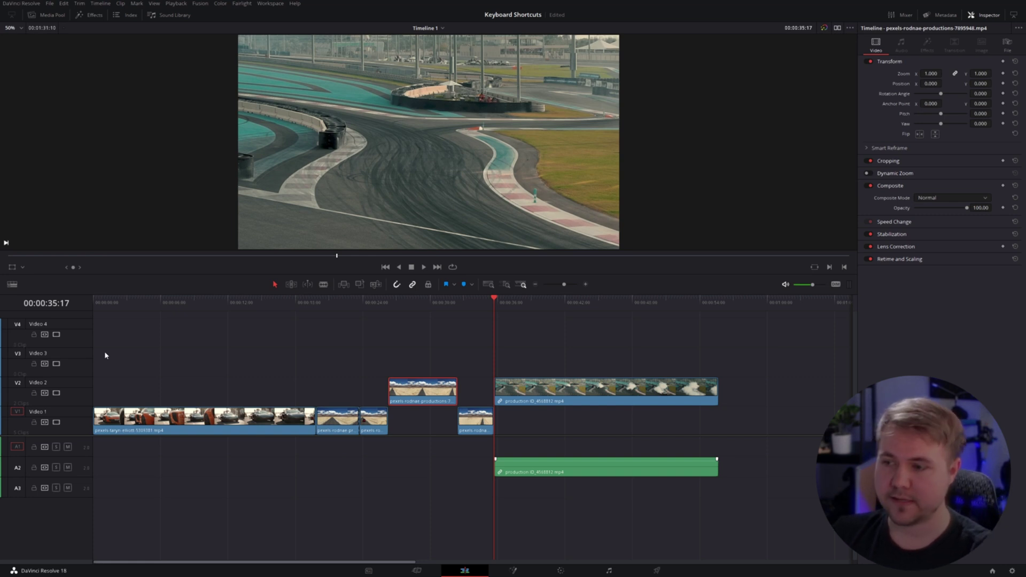
Resize the tracks via V1's edge and the Track Height sliders so the audio tracks are taller
mouse_move(75, 405)
mouse_down()
mouse_move(74, 389)
mouse_move(73, 400)
mouse_up()
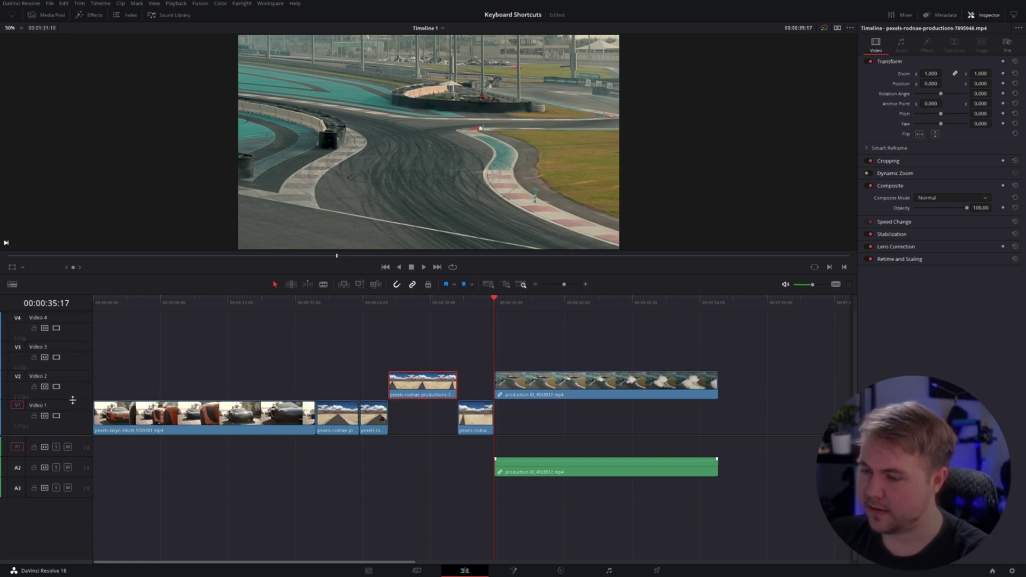
click(12, 284)
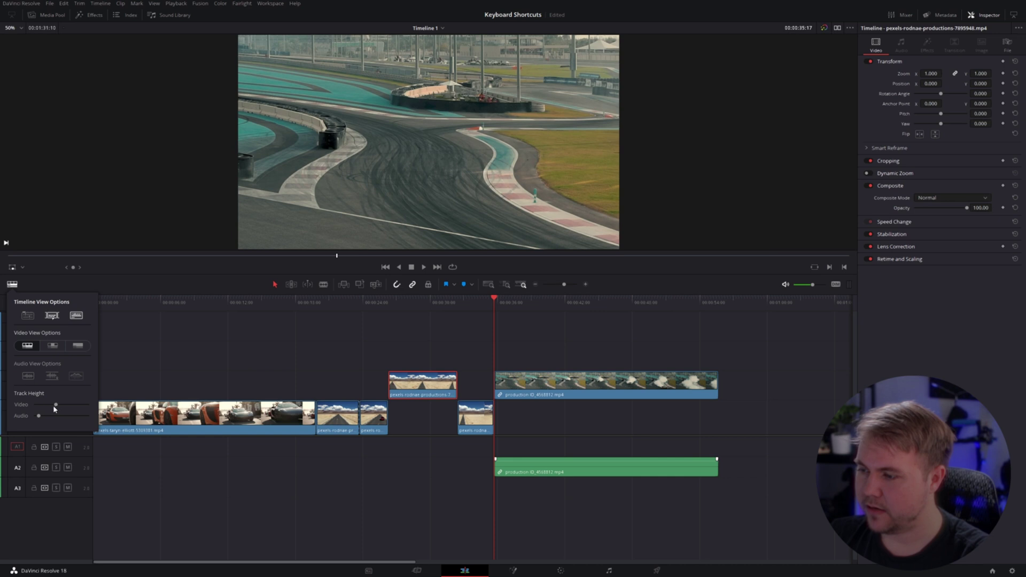
drag(55, 405, 61, 405)
drag(39, 416, 39, 420)
click(77, 459)
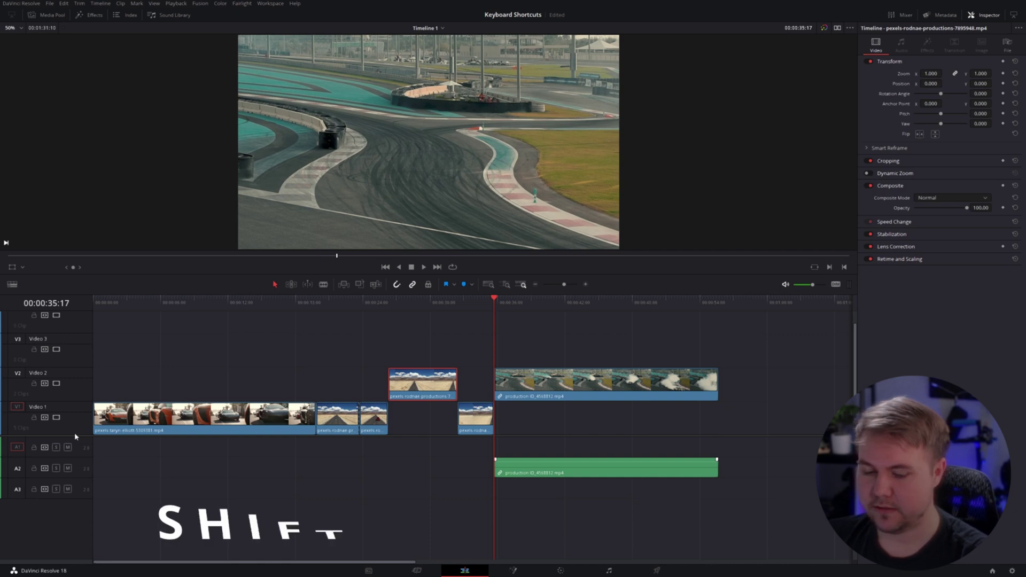
Shift-scroll over the track headers to fine-tune the track heights until Audio 1–3 names show
scroll(72, 386, up, 2)
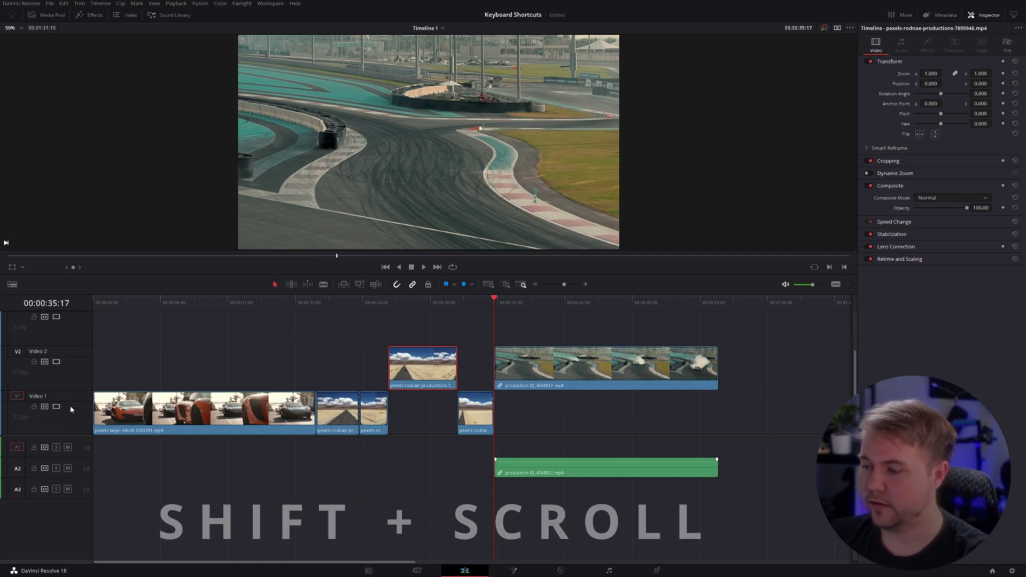
scroll(71, 396, down, 3)
scroll(70, 405, up, 5)
scroll(80, 453, up, 3)
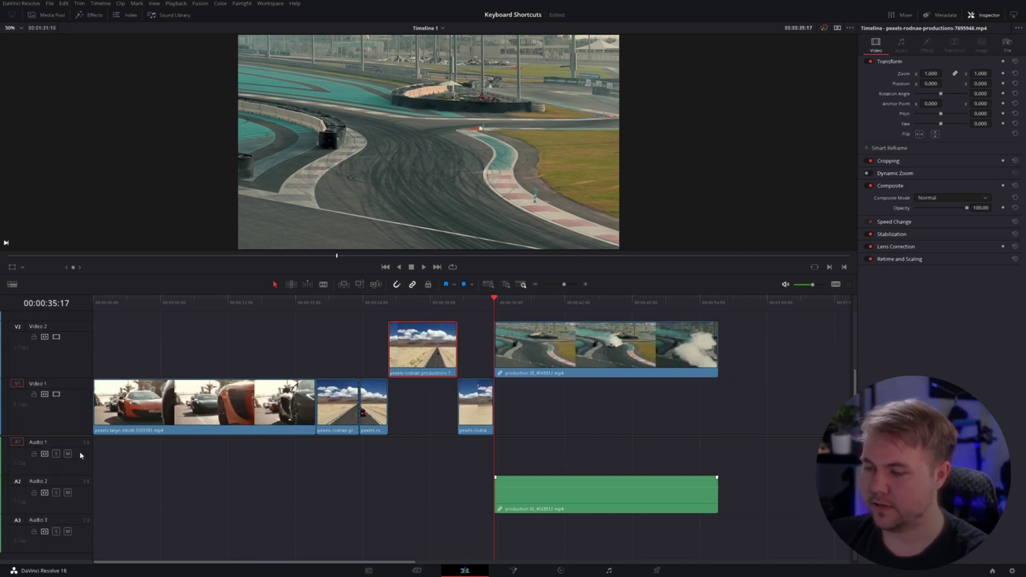
scroll(79, 454, down, 1)
scroll(79, 455, up, 3)
scroll(79, 454, down, 3)
scroll(79, 374, down, 5)
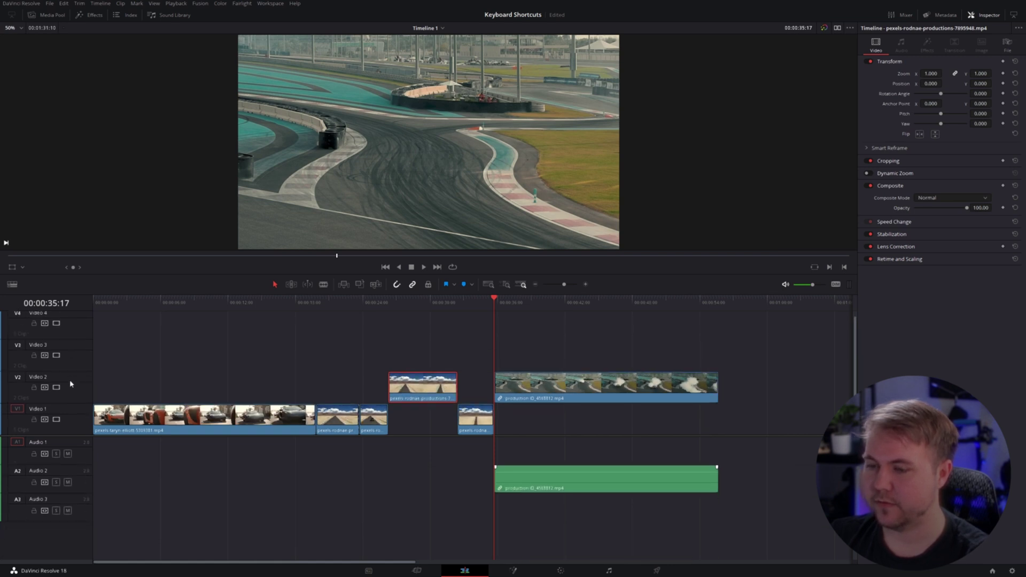
Fit the whole edit in the timeline and zoom the viewer's race-track picture to 145%, panning vertically
key(ctrl+minus)
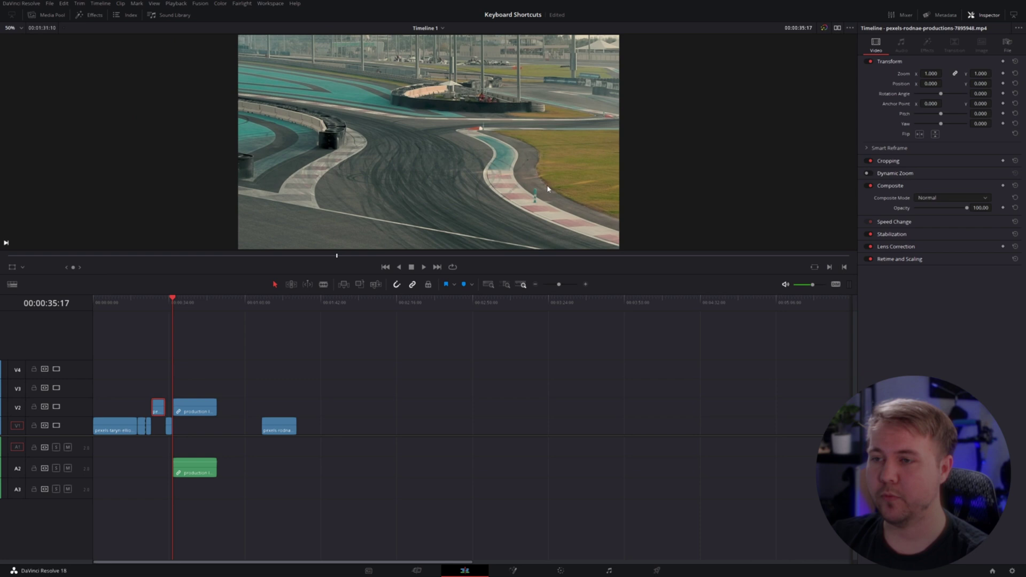
scroll(549, 178, up, 2)
scroll(549, 178, down, 2)
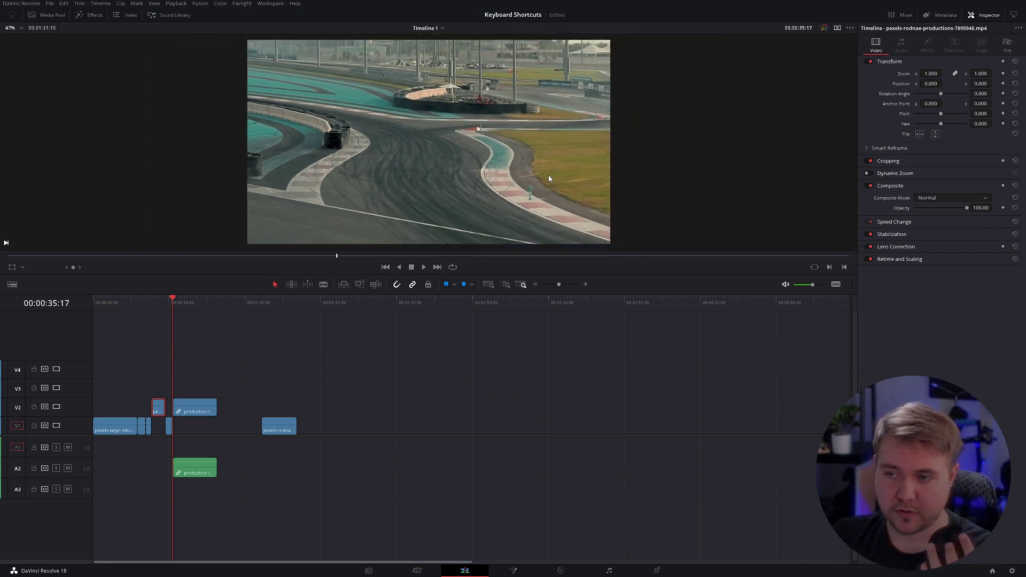
scroll(549, 178, up, 4)
scroll(549, 178, up, 6)
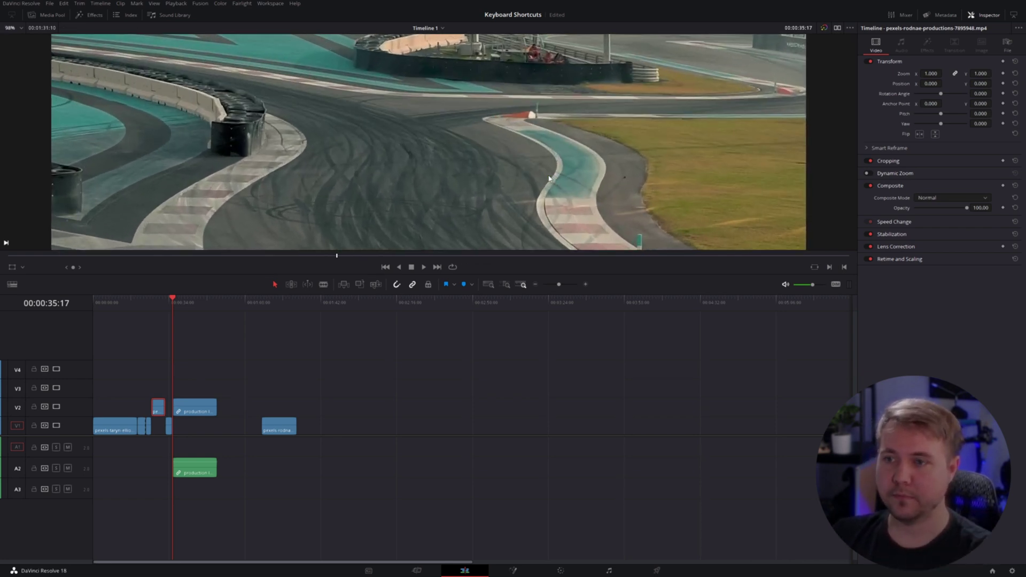
scroll(549, 178, down, 3)
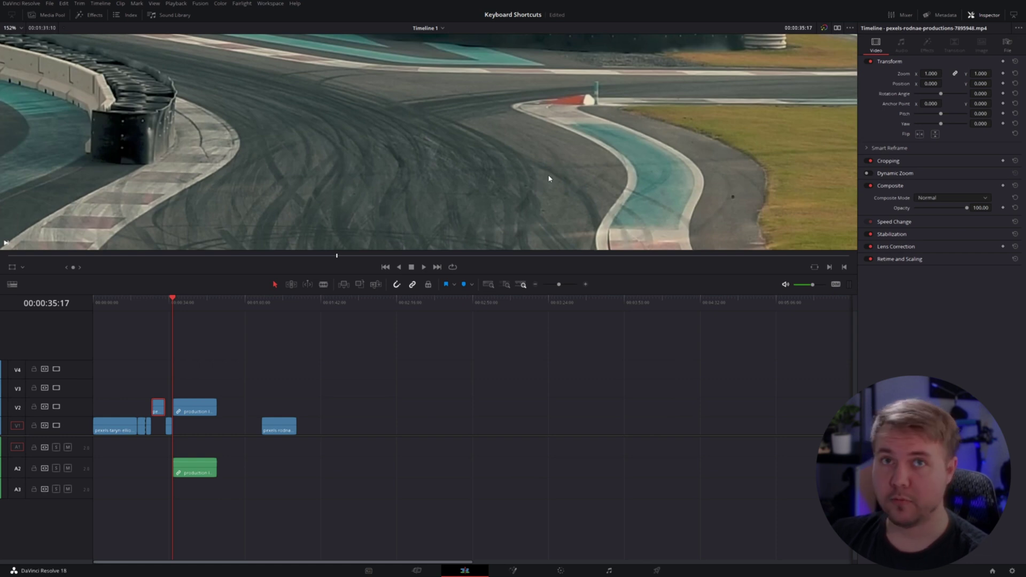
scroll(538, 170, down, 1)
ctrl+scroll(497, 160, up, 3)
ctrl+scroll(494, 163, down, 3)
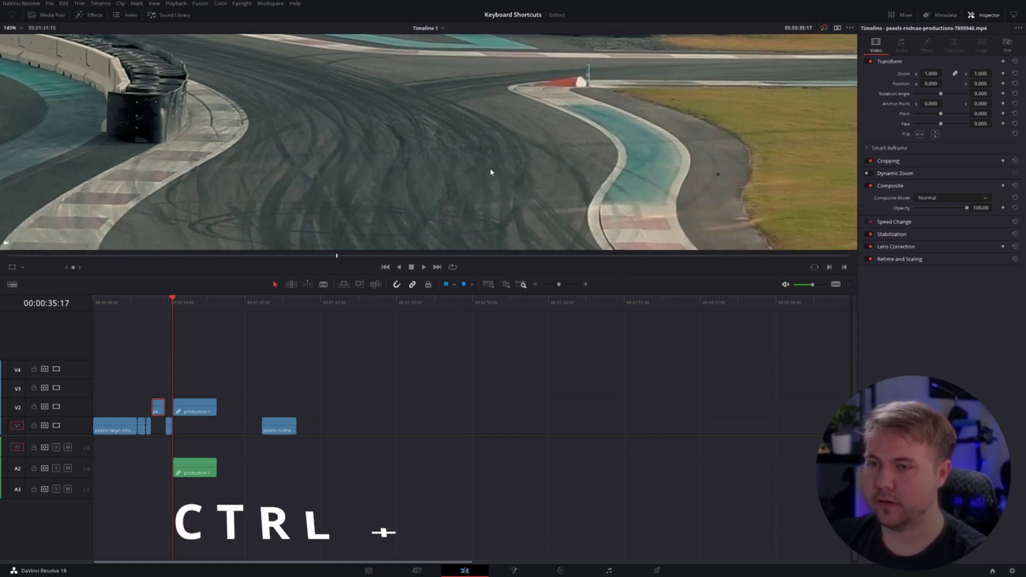
ctrl+scroll(489, 168, up, 3)
ctrl+scroll(490, 171, up, 3)
ctrl+scroll(489, 167, down, 2)
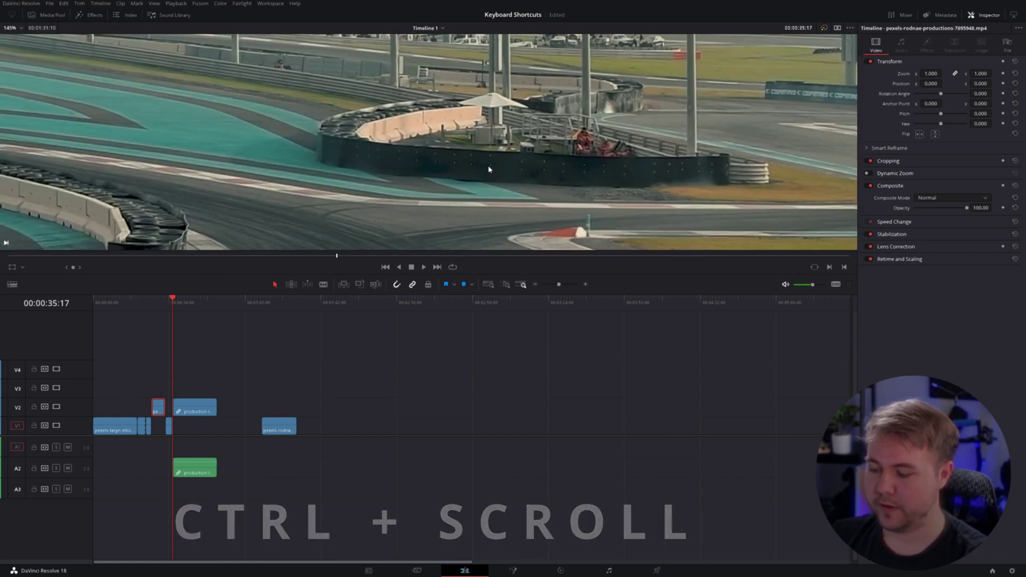
Pan the enlarged race-track picture horizontally, then fit the full frame back in the viewer
ctrl+shift+scroll(487, 168, right, 3)
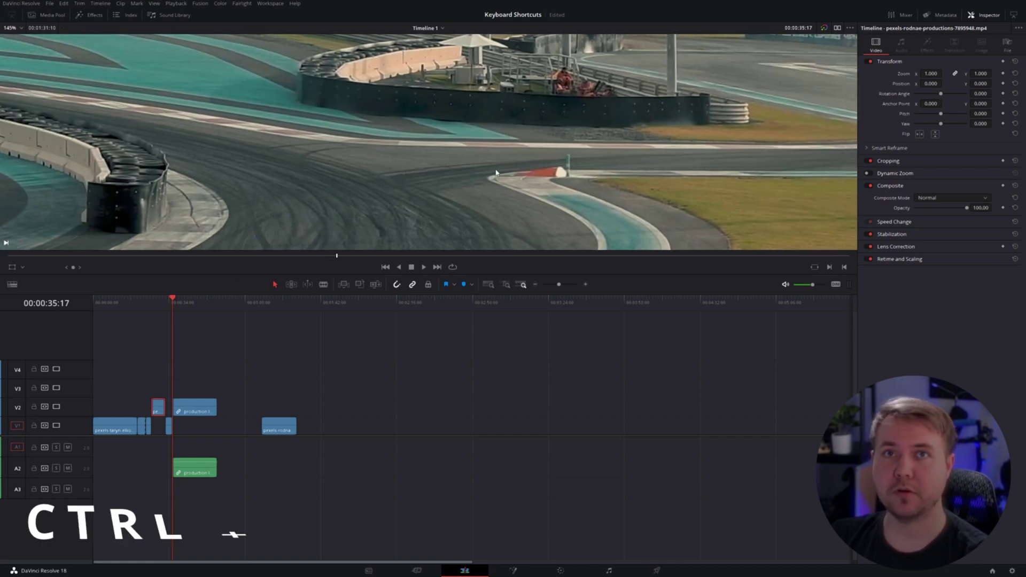
ctrl+shift+scroll(492, 168, left, 2)
ctrl+shift+scroll(494, 169, right, 1)
ctrl+shift+scroll(491, 171, left, 1)
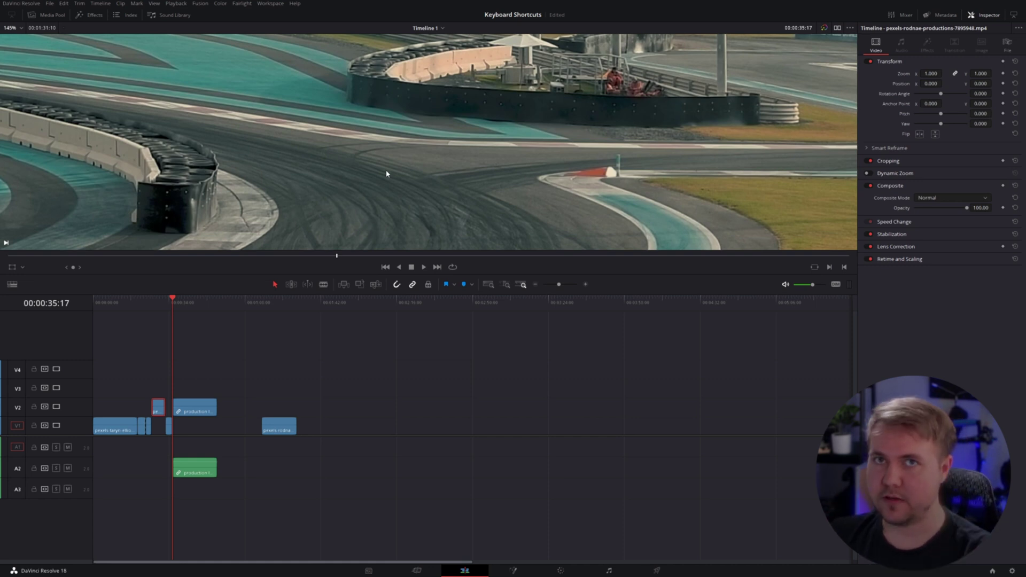
key(z)
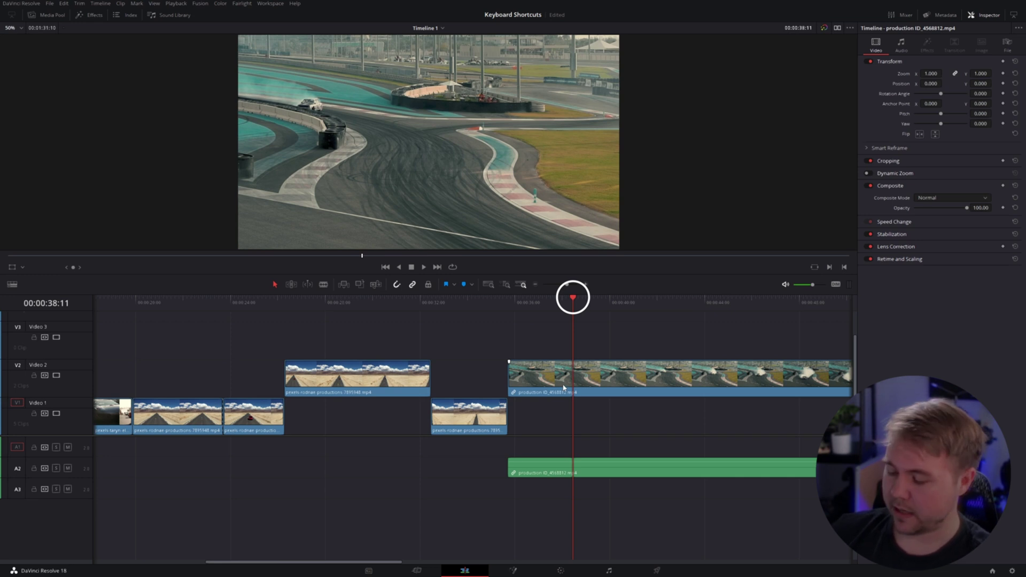
Blade the production clip and its audio at 00:00:38:11 and, after undoing a trial cut, at 00:00:44:08
scroll(593, 397, right, 1)
key(ctrl+b)
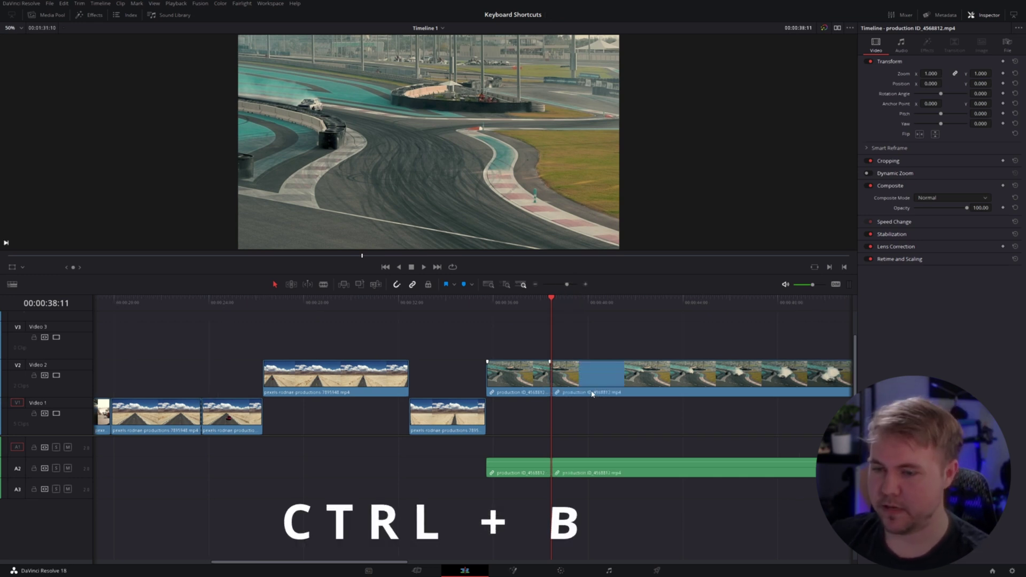
drag(557, 312, 673, 312)
key(ctrl+b)
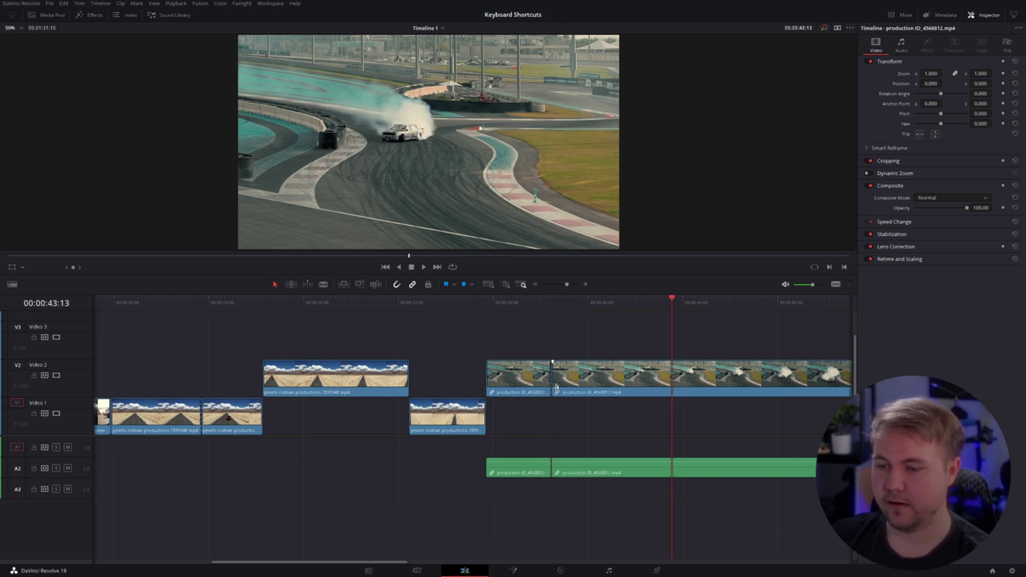
key(ctrl+z)
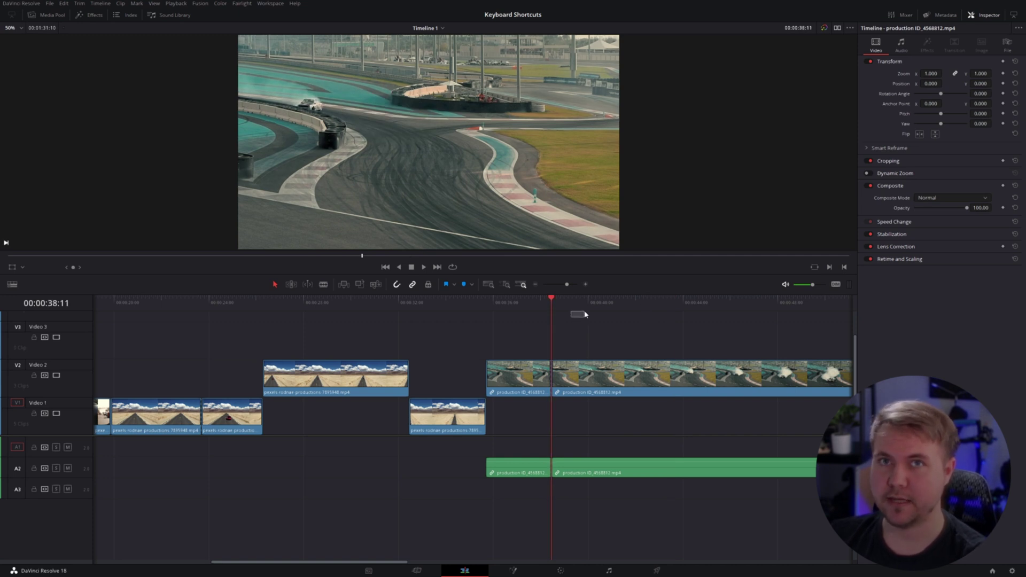
key(l)
key(l)
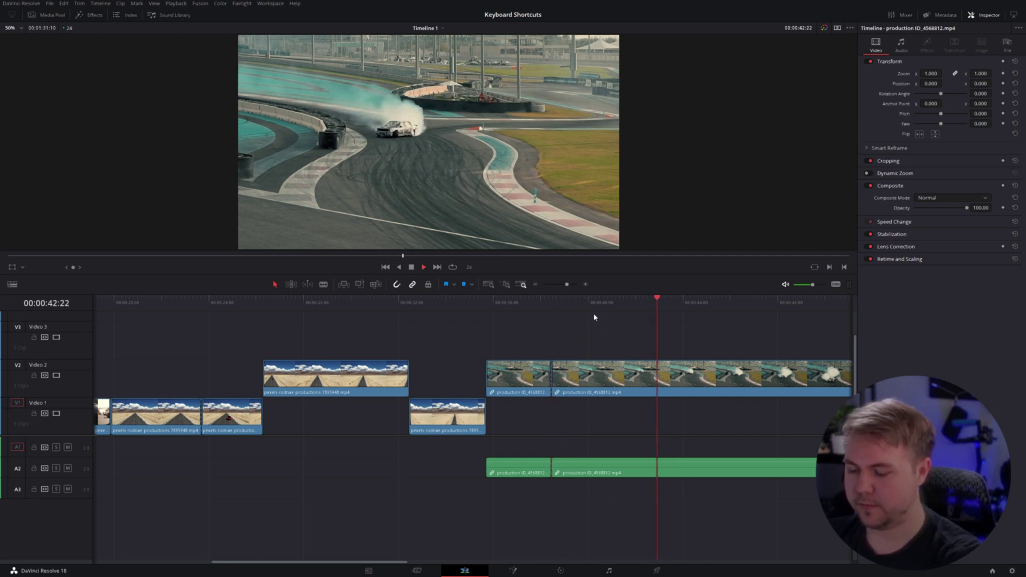
key(k)
key(ctrl+b)
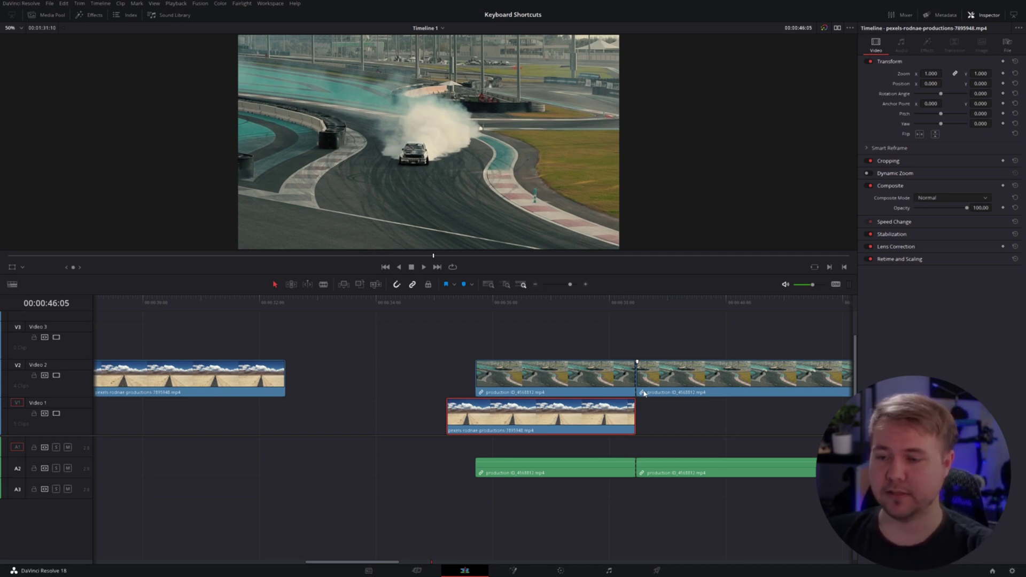
Disable the desert road clip on Video 1 as a test, then re-enable it
click(539, 301)
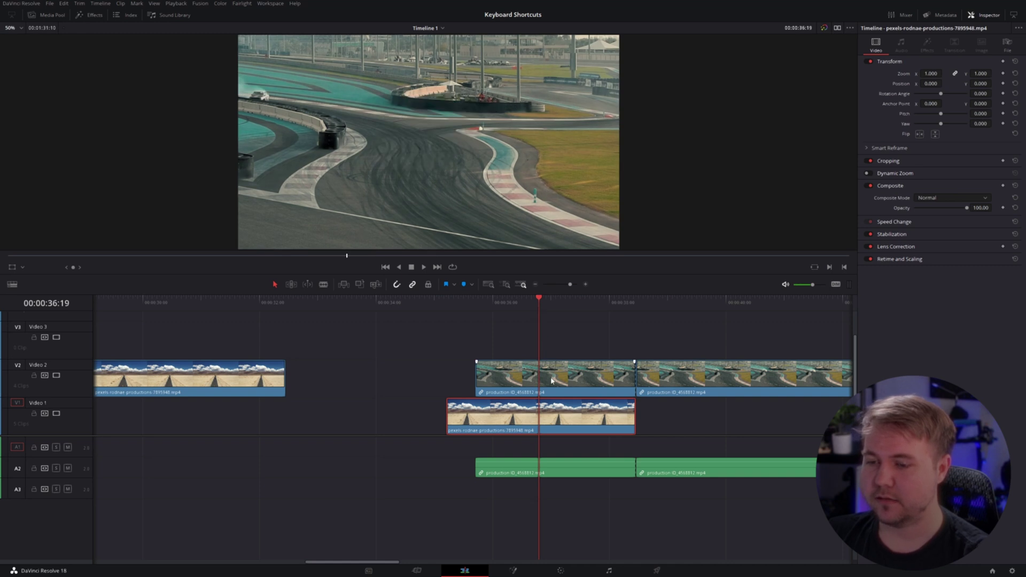
click(491, 425)
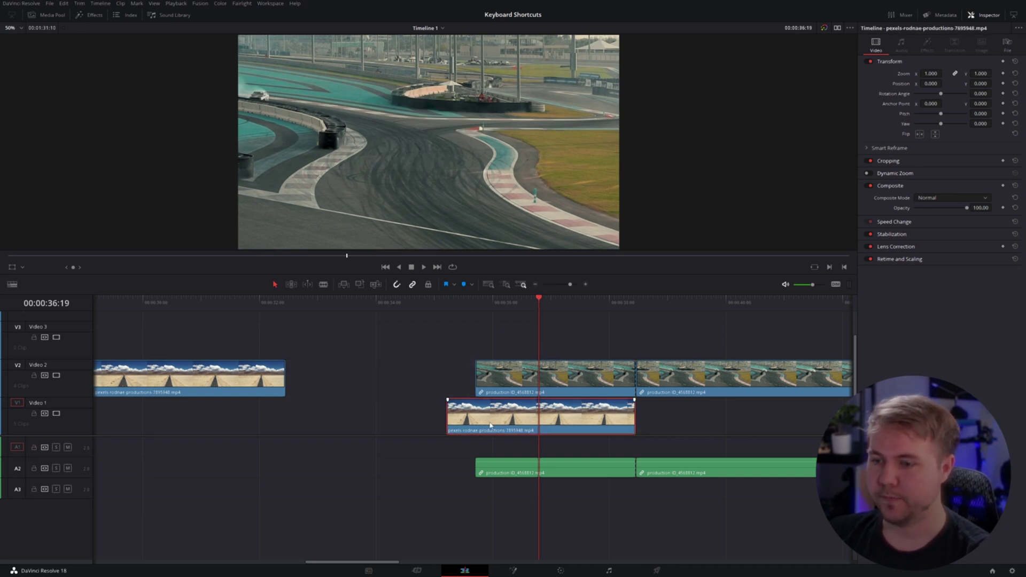
key(d)
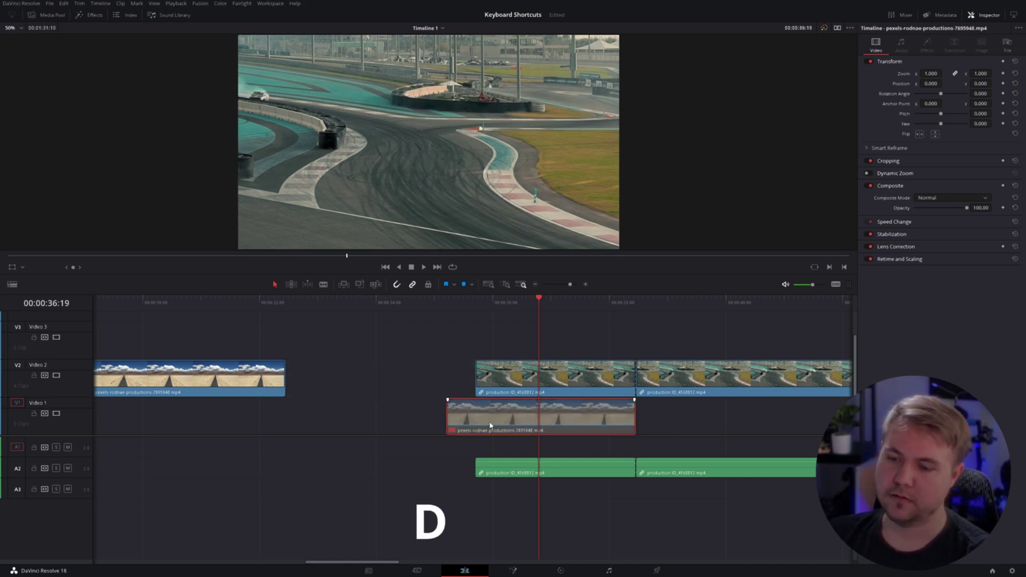
click(429, 373)
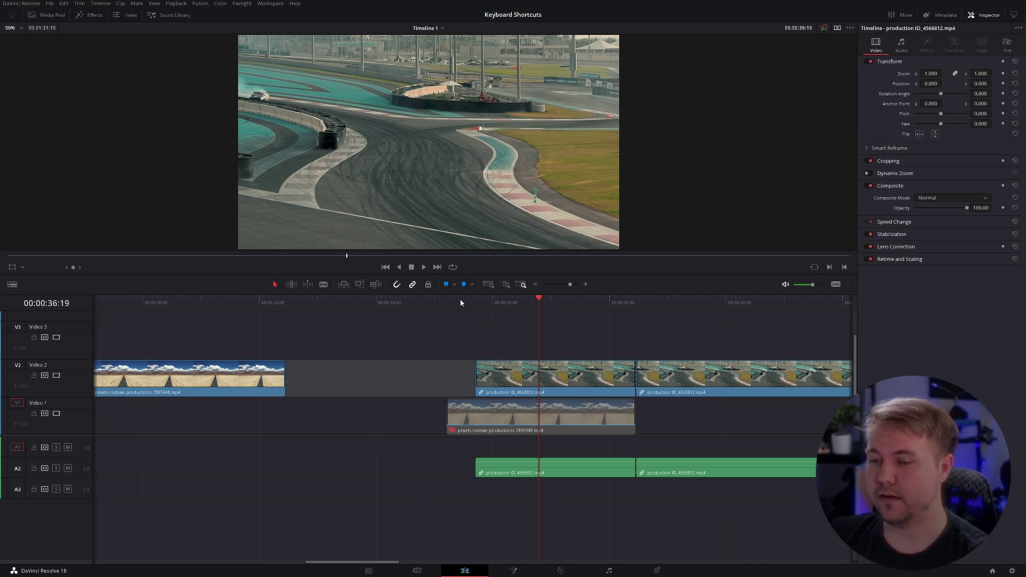
drag(461, 303, 559, 349)
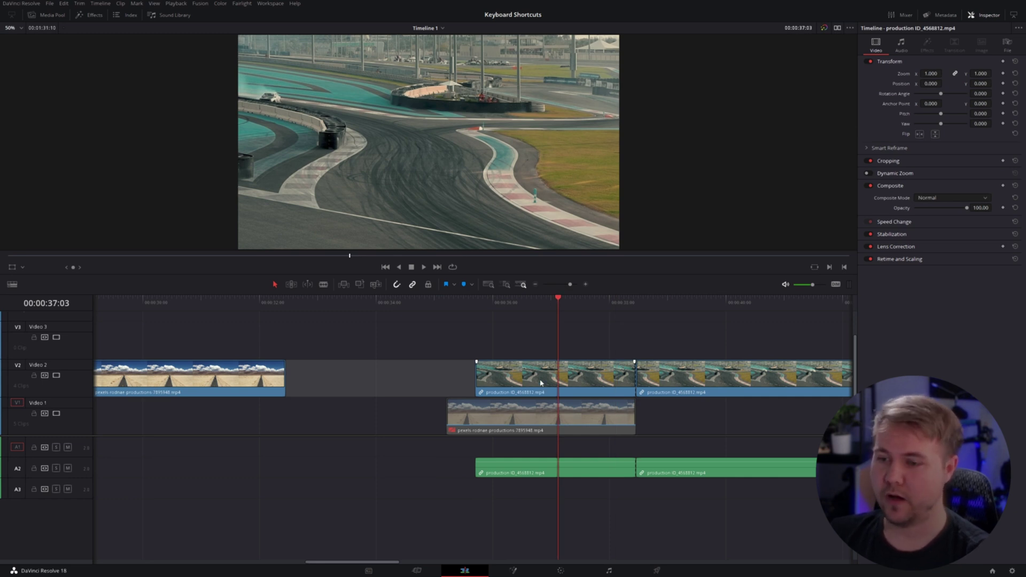
key(shift+v)
key(d)
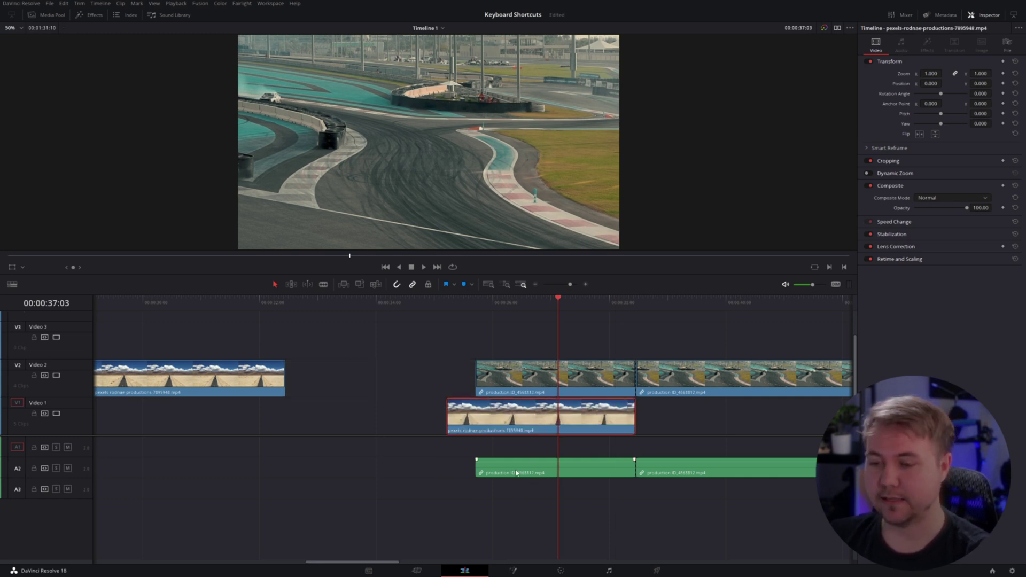
Test disabling the race clip linked and video-only, ending with only its A2 audio disabled
click(516, 473)
key(d)
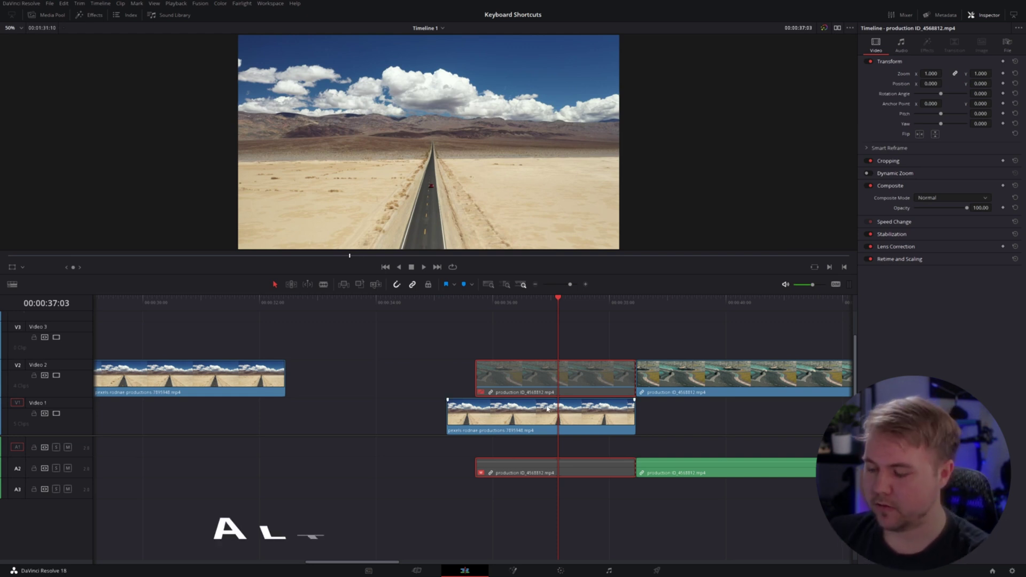
key(d)
click(592, 444)
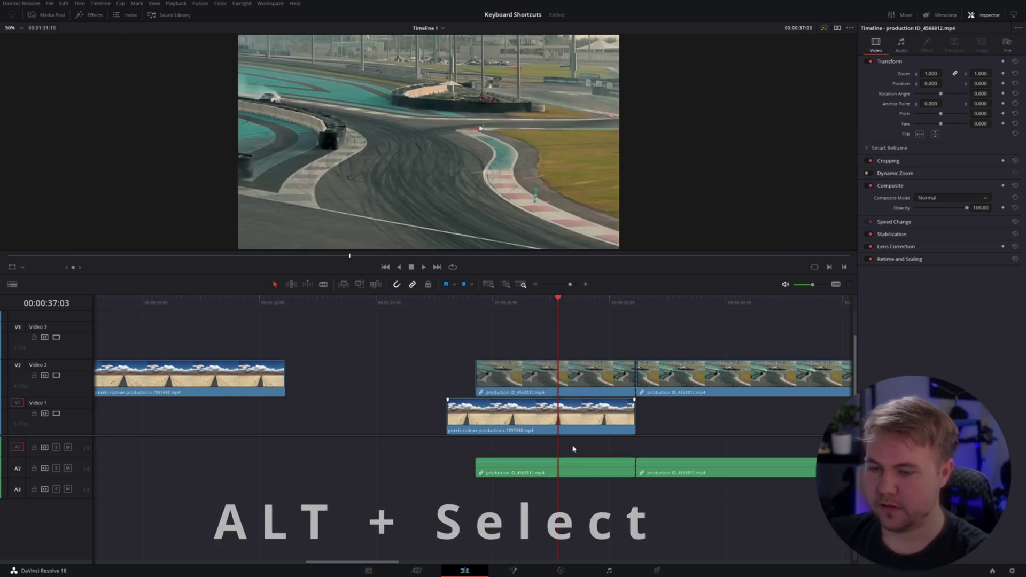
alt+click(544, 379)
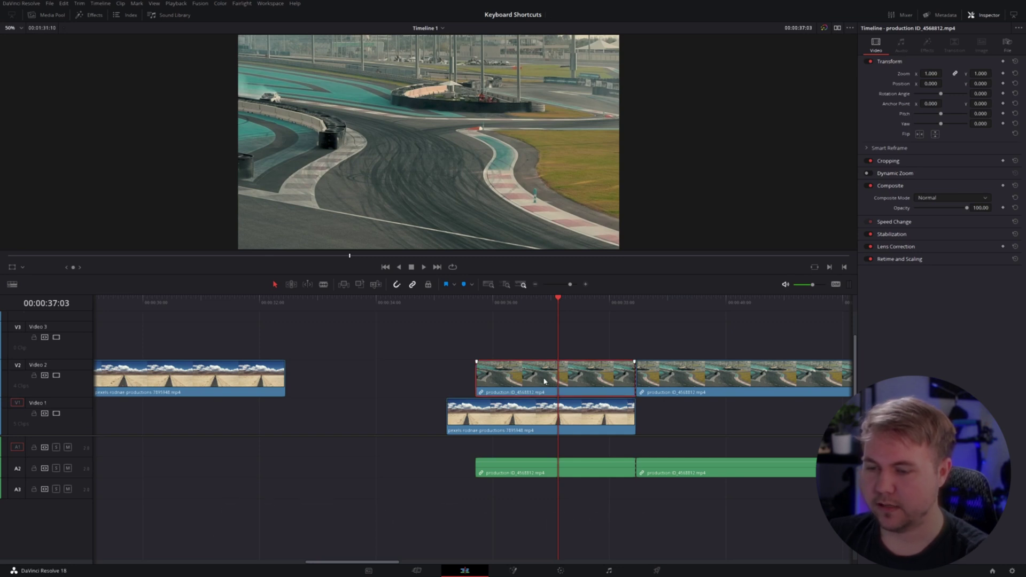
key(d)
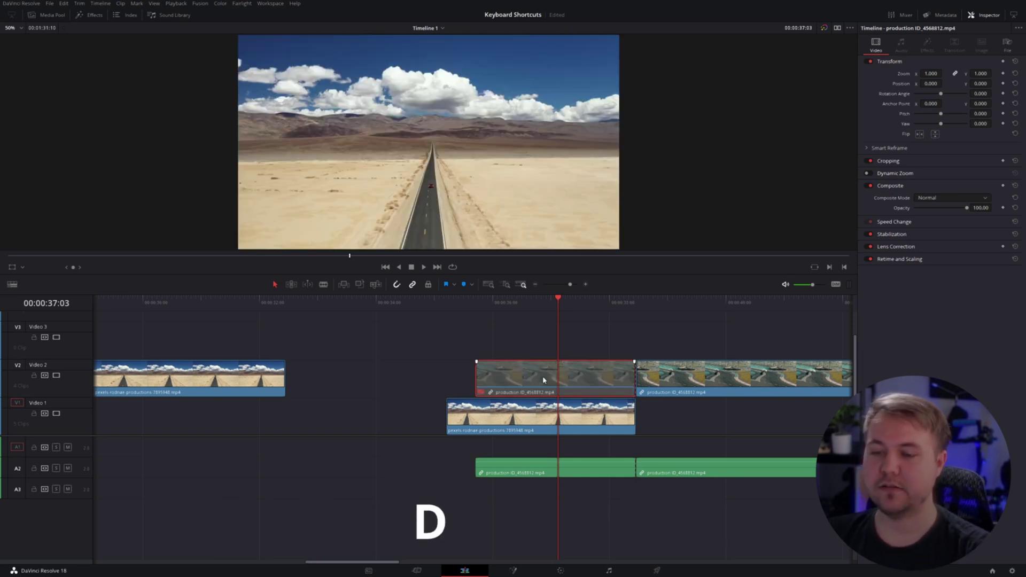
key(d)
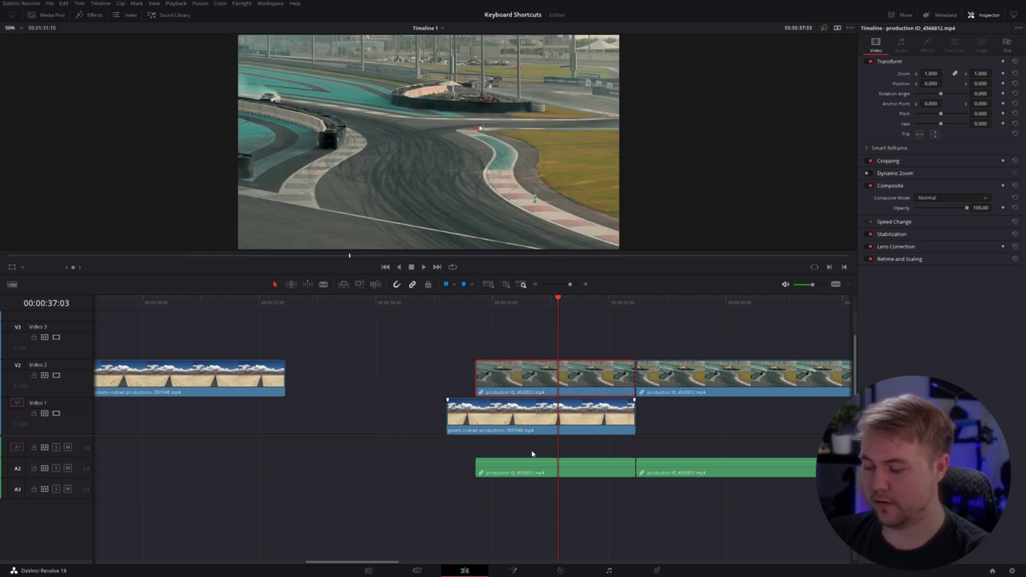
alt+click(529, 470)
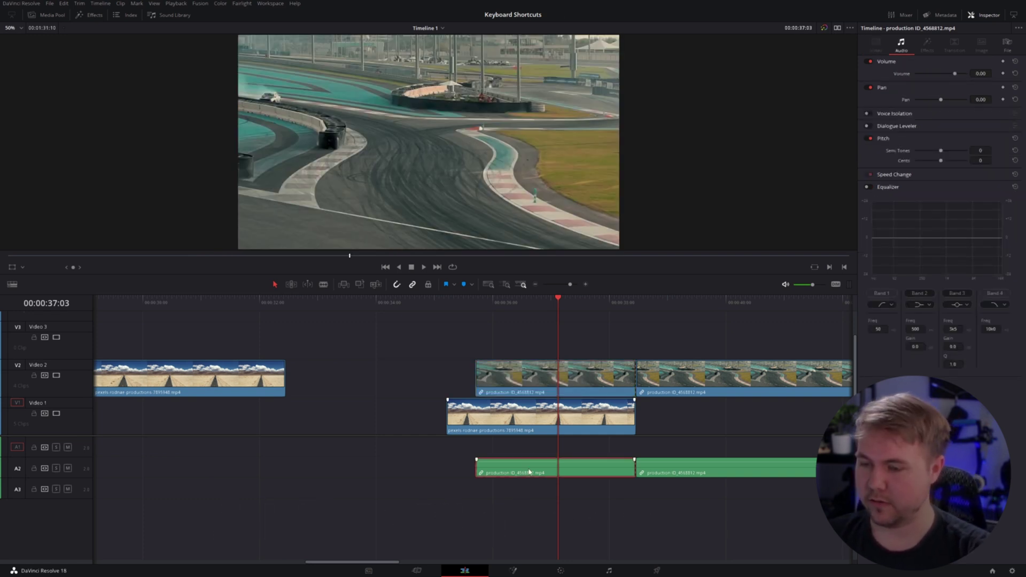
key(d)
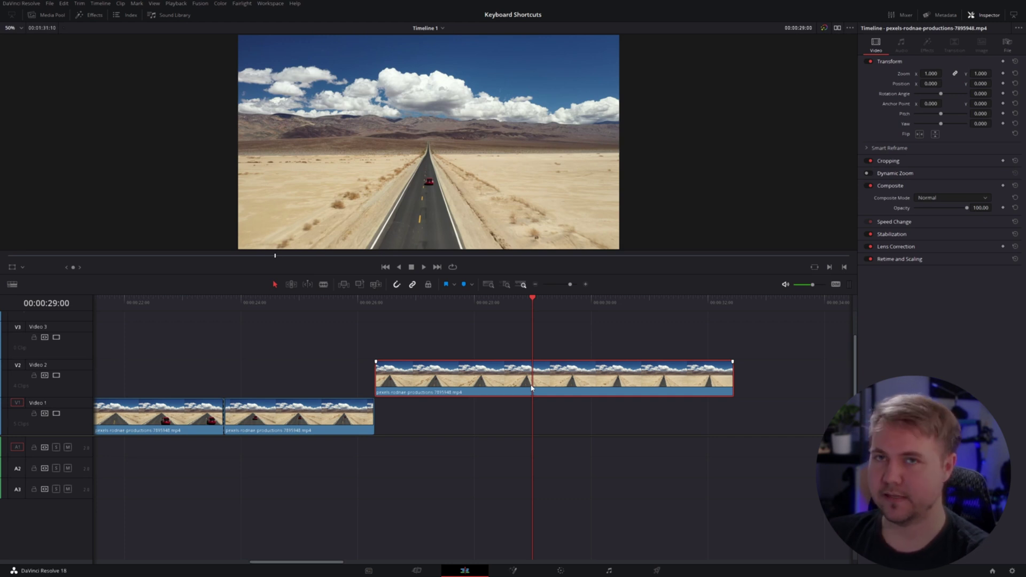
Speed up the Video 2 desert road clip to about 115% with retime controls, then reset it to 100%
key(ctrl+r)
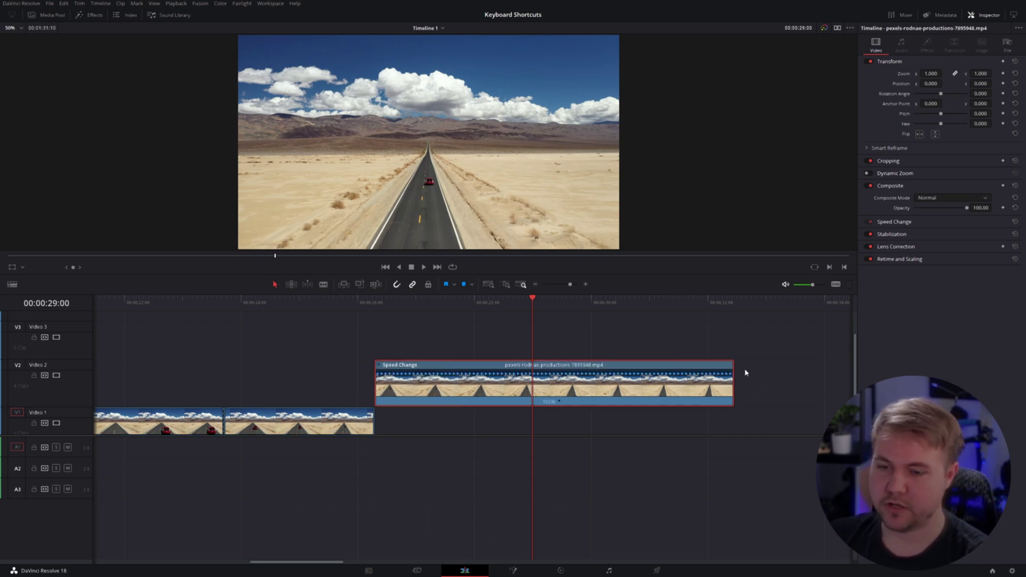
click(736, 386)
drag(736, 385, 682, 388)
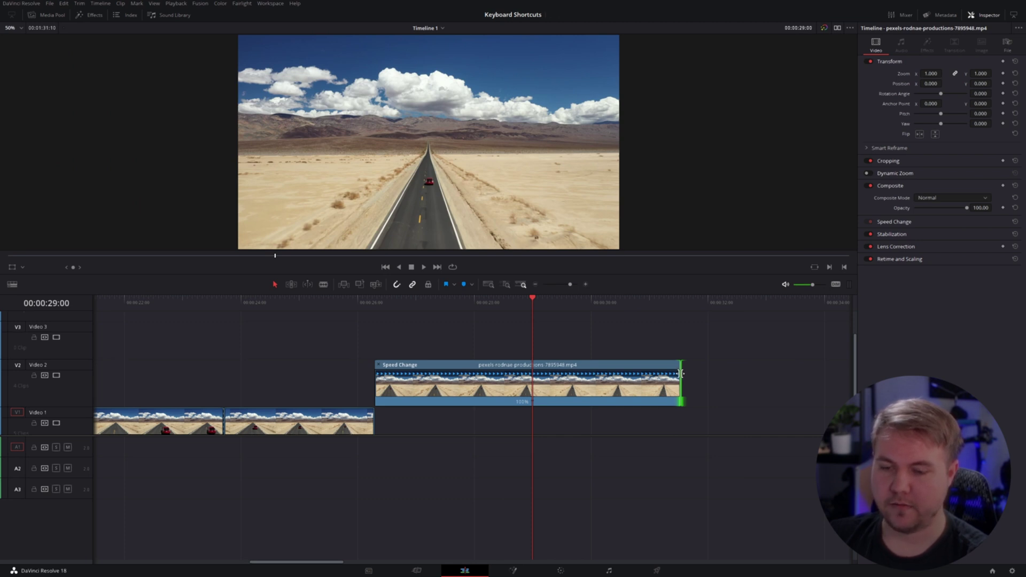
drag(680, 370, 643, 385)
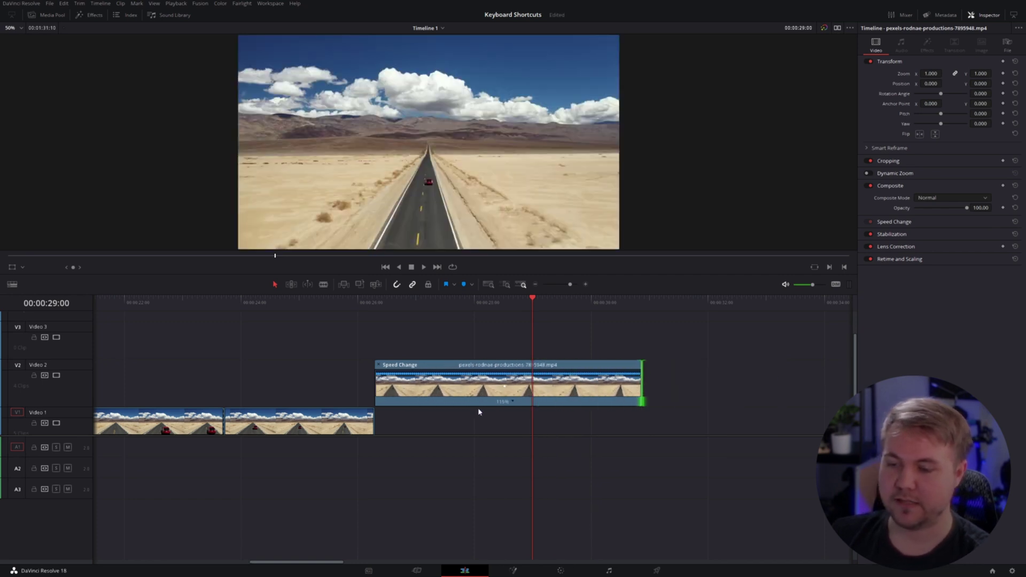
click(512, 403)
mouse_move(534, 433)
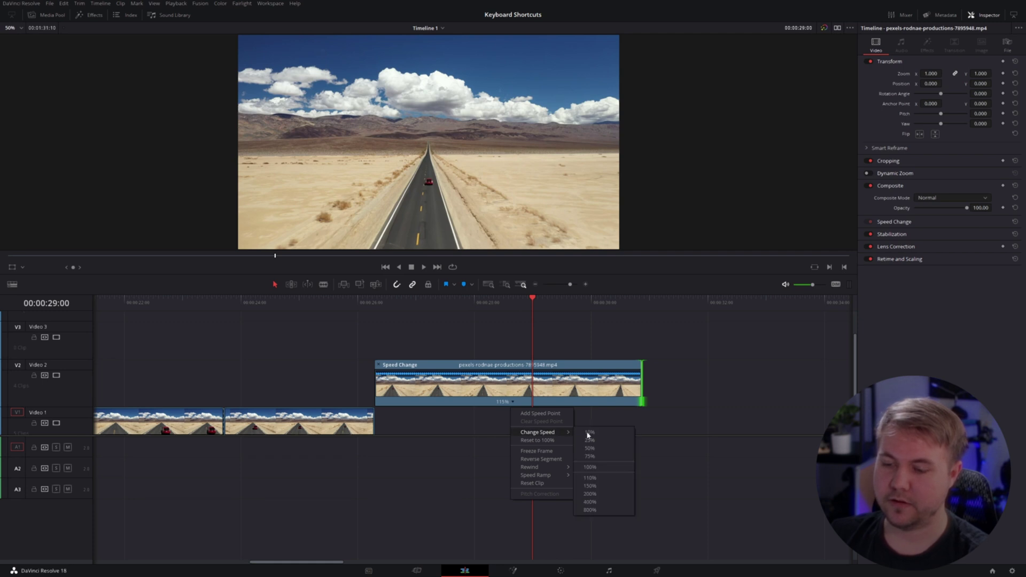
click(695, 445)
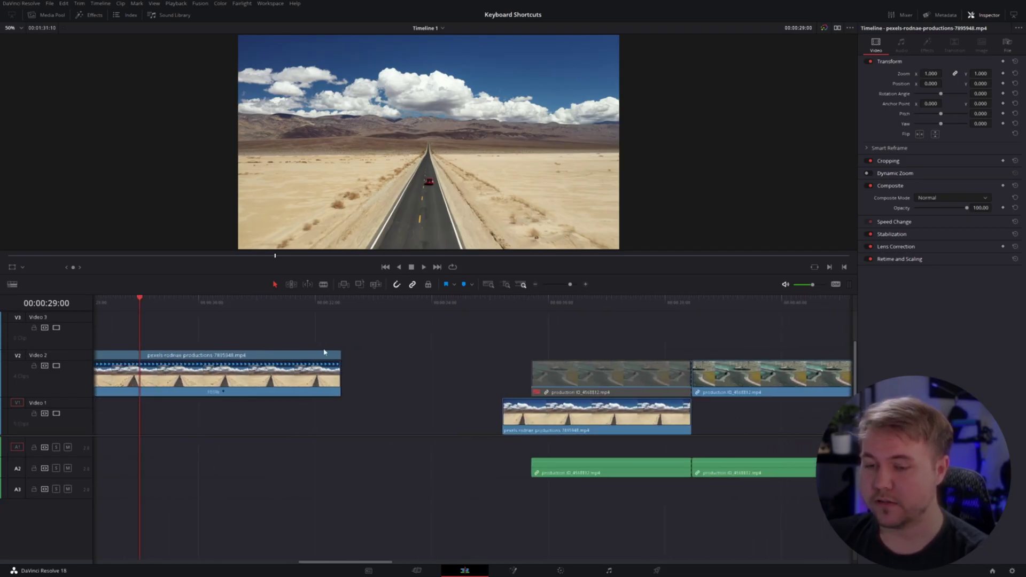
Select the linked race clip and bring up its Change Clip Speed settings
drag(615, 464, 501, 464)
click(492, 469)
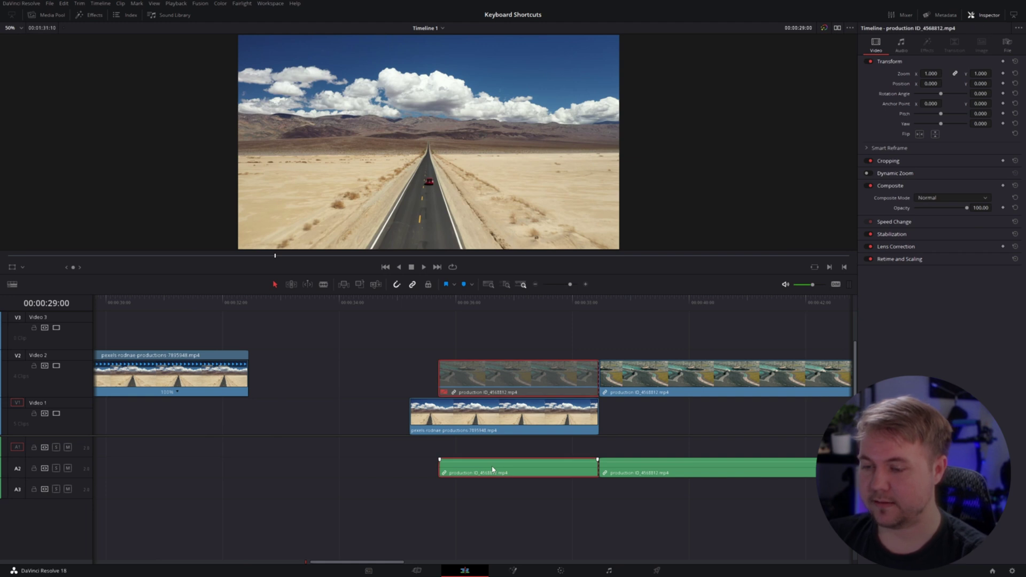
key(r)
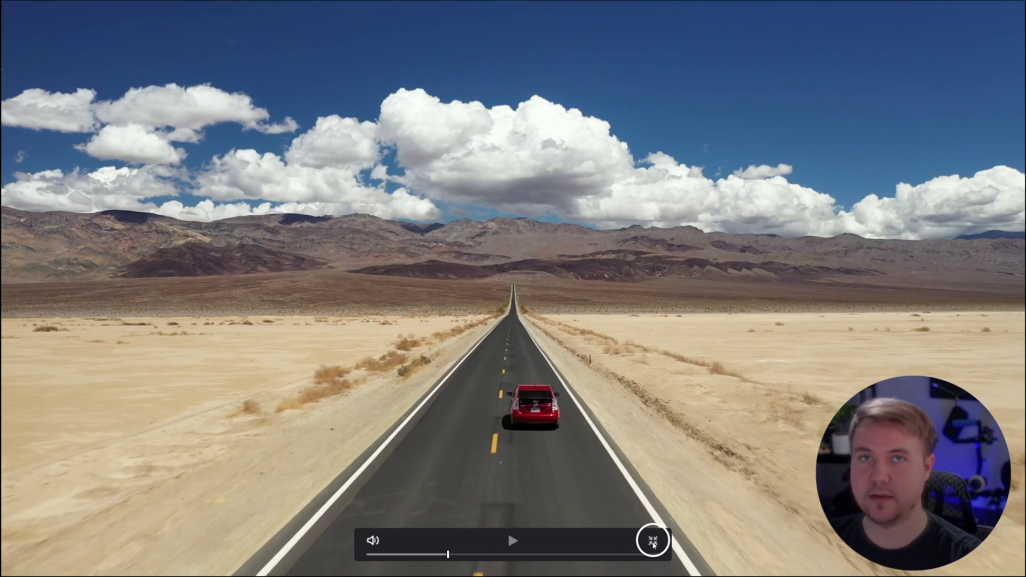
Exit the full-screen desert road preview back to the Edit page layout
click(650, 542)
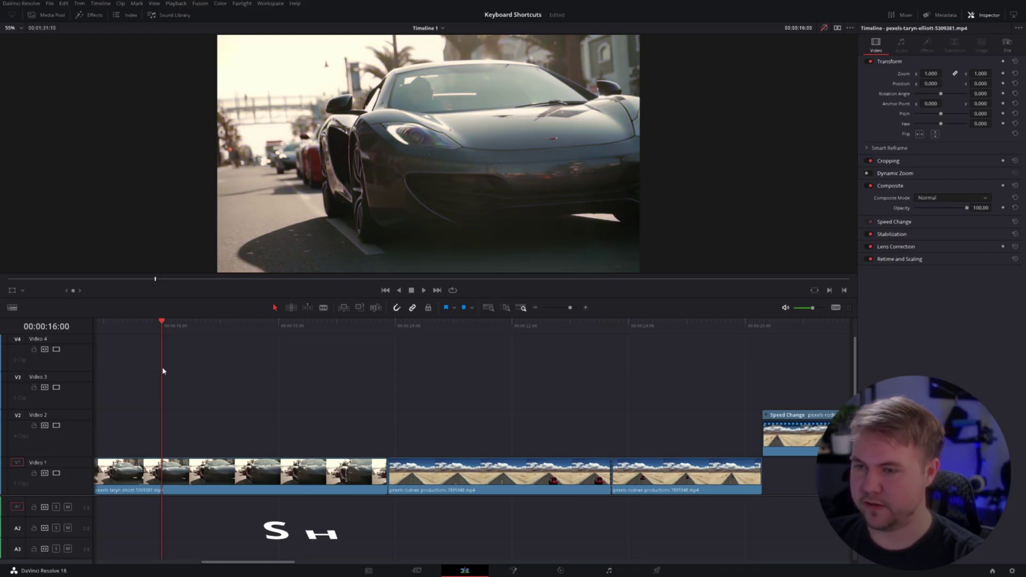
Play the timeline from about 19 seconds, at the sports-car to desert road cut
click(303, 354)
key(space)
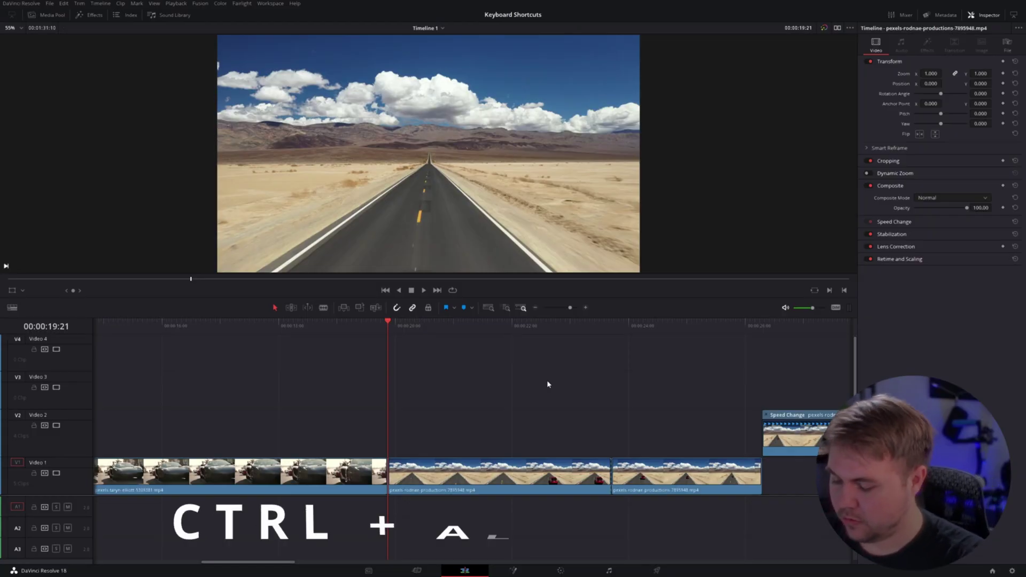
key(ctrl+alt+k)
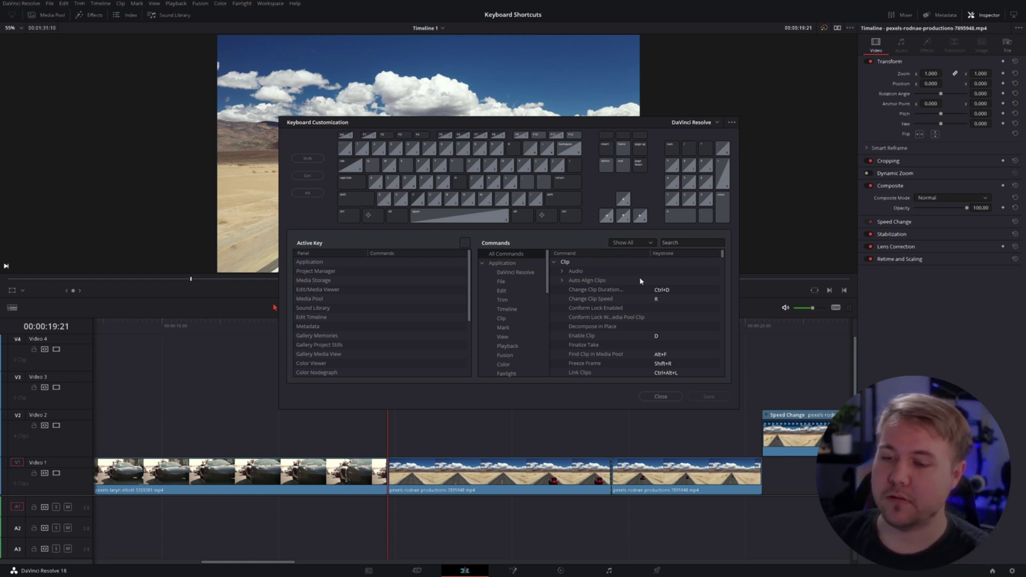
Try assigning E to Render Cache Color Output, then cancel the shortcut conflict warning
scroll(641, 282, down, 6)
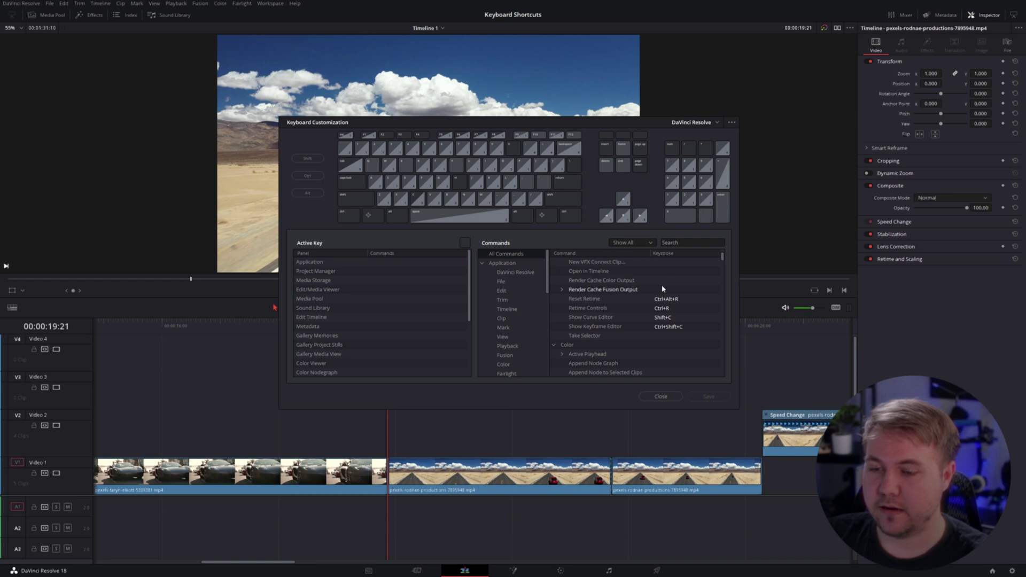
key(e)
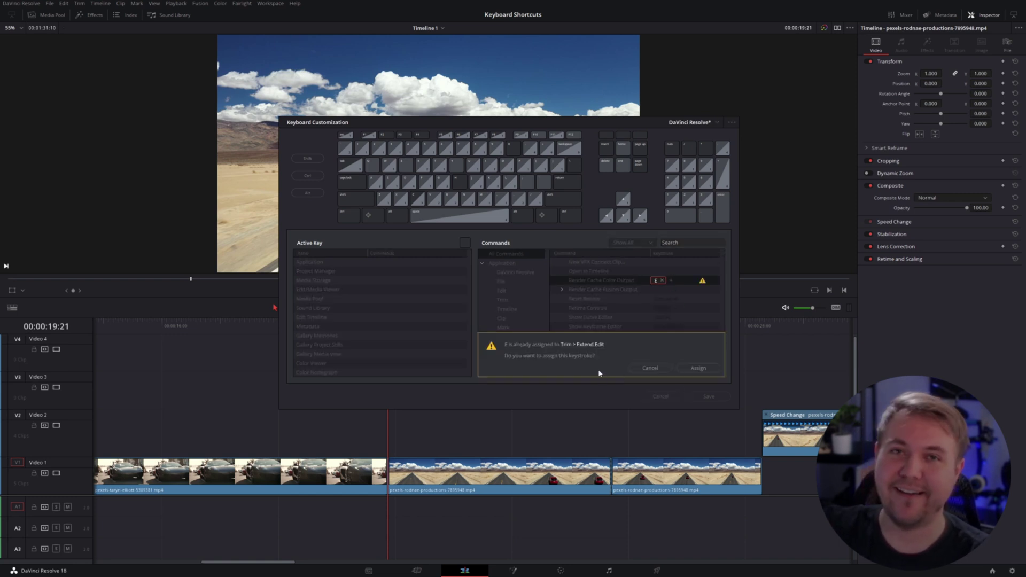
click(650, 368)
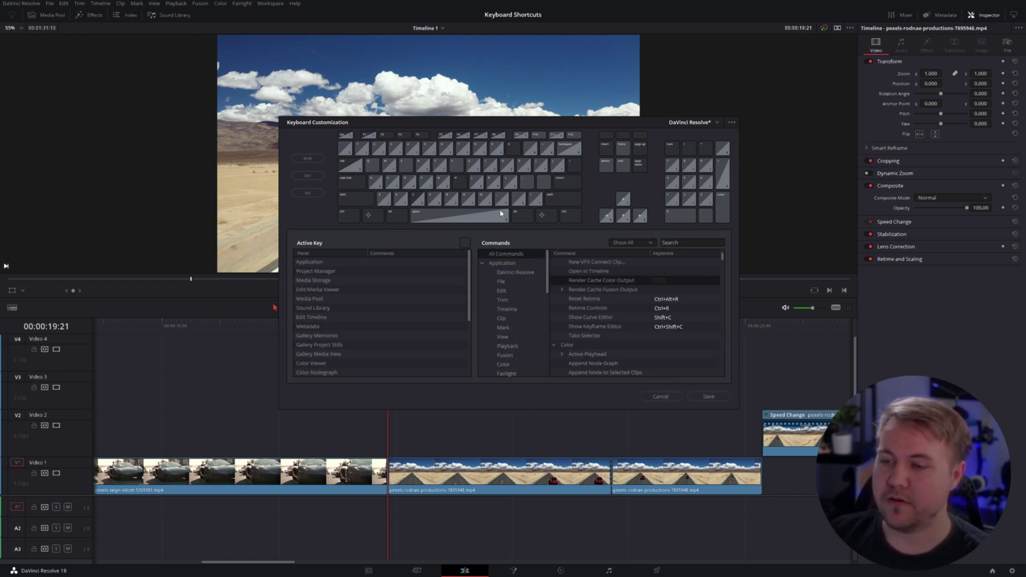